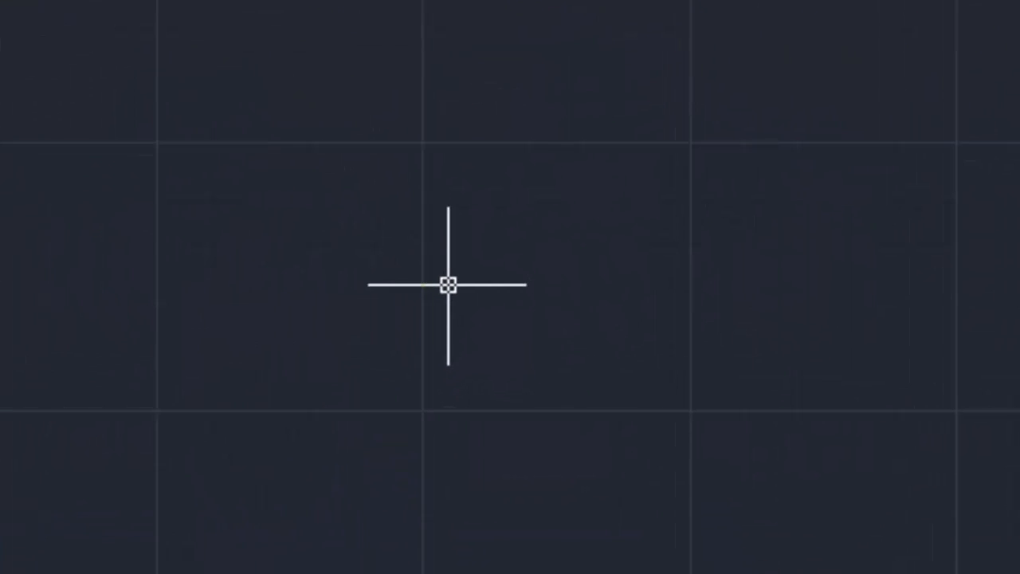
# Step: Draw a horizontal line 50' long with the Line command
pyautogui.write('Li')
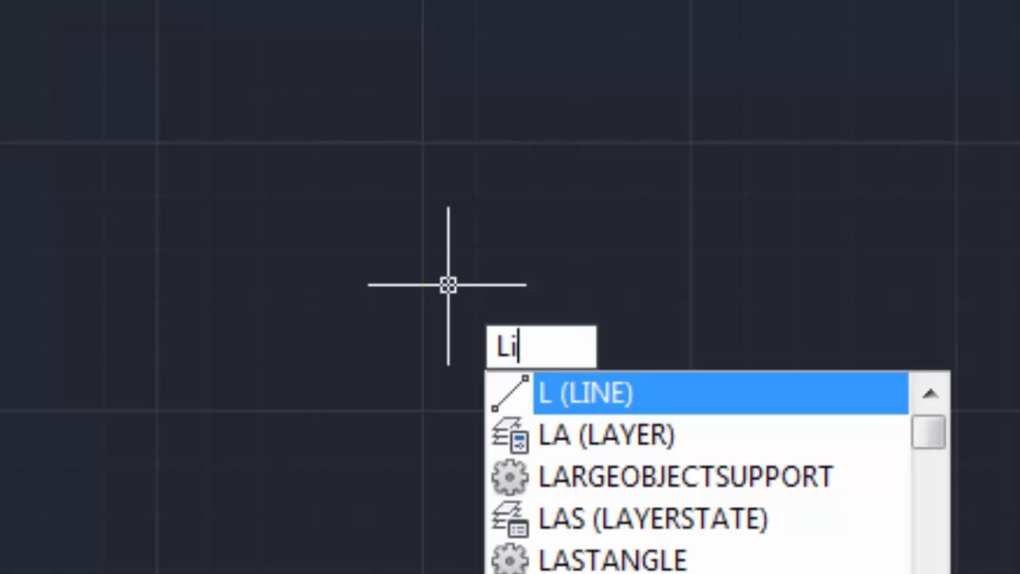
pyautogui.write('ne')
pyautogui.press('Return')
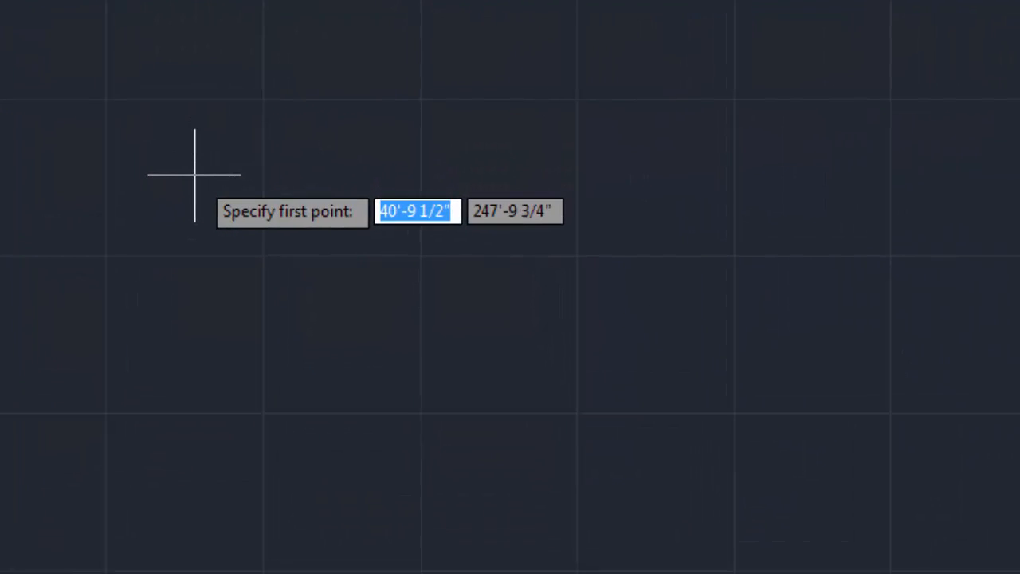
pyautogui.click(195, 174)
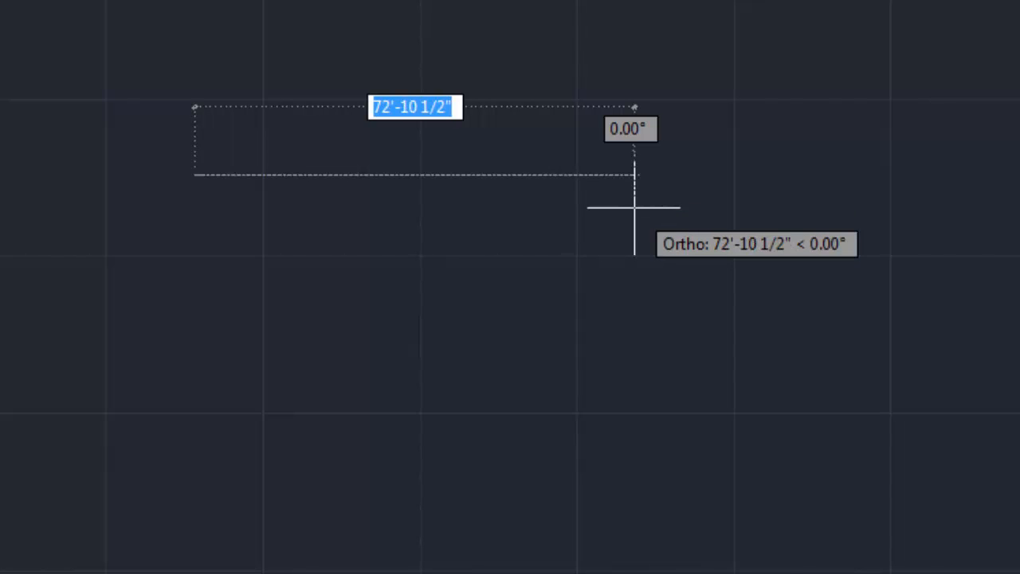
pyautogui.write('50')
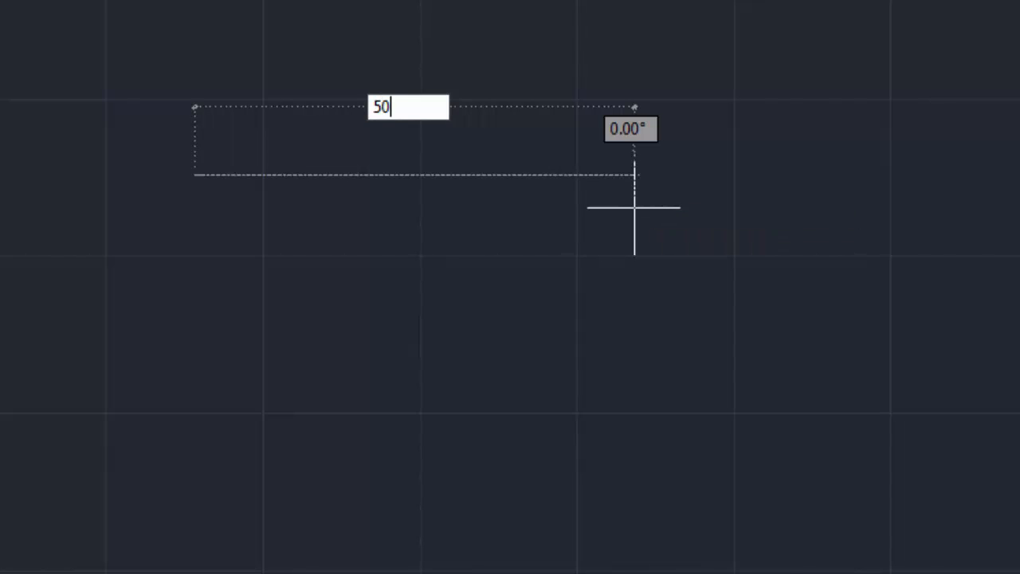
pyautogui.write("'")
pyautogui.press('Return')
pyautogui.press('Escape')
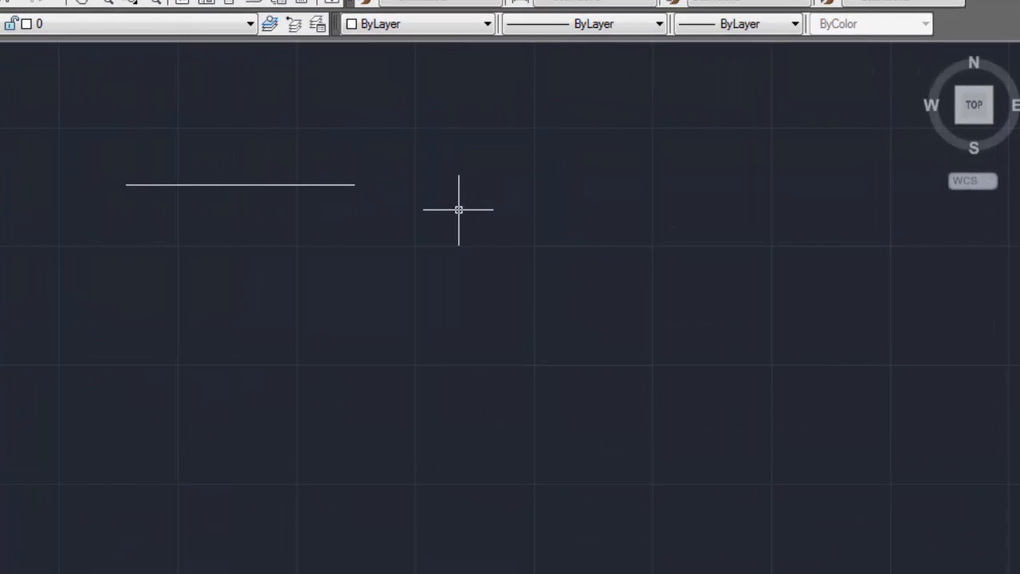
# Step: Draw a separate vertical line 70' long, running downward beside the horizontal line
pyautogui.write('l')
pyautogui.press('Return')
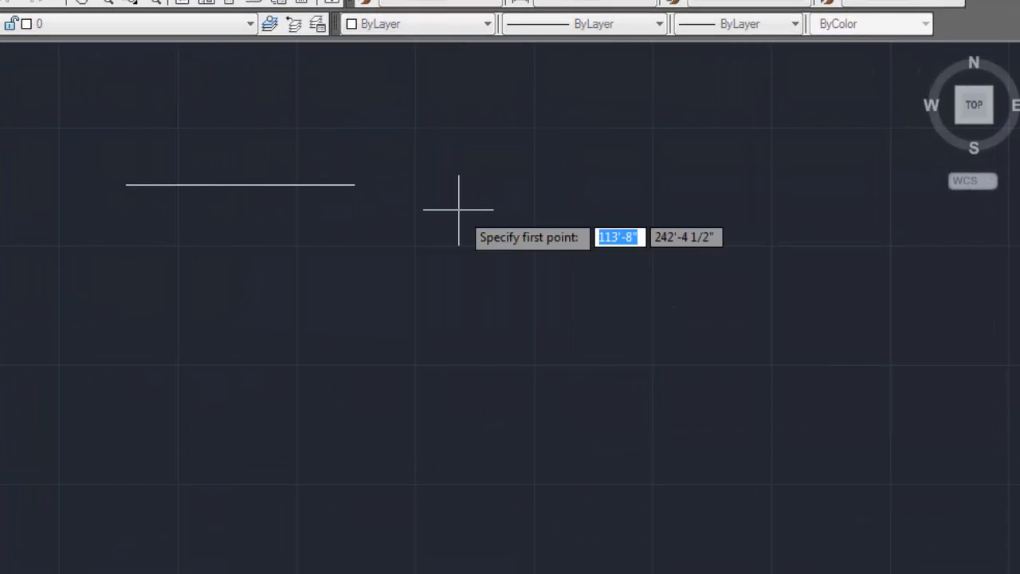
pyautogui.click(517, 112)
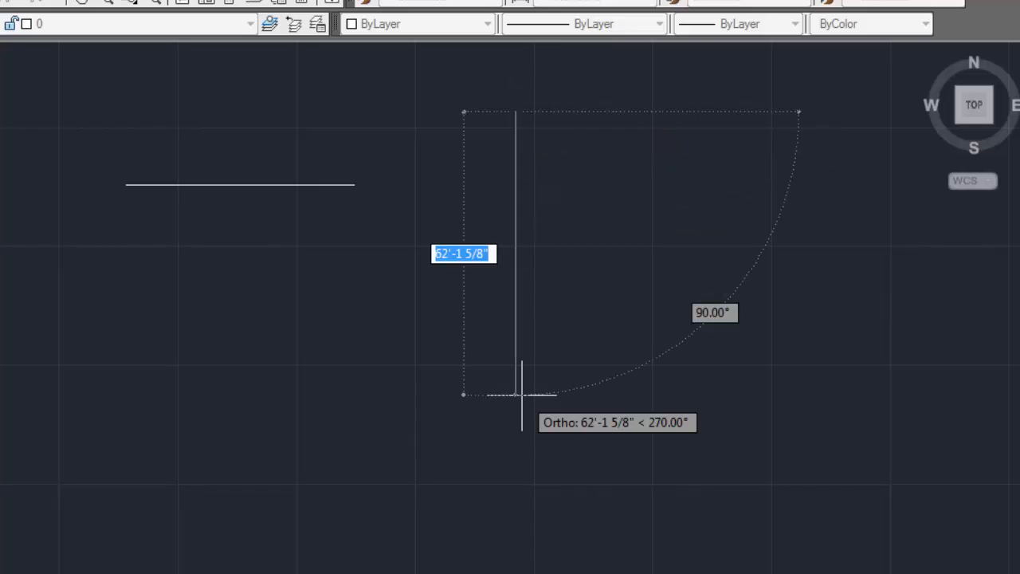
pyautogui.write('70')
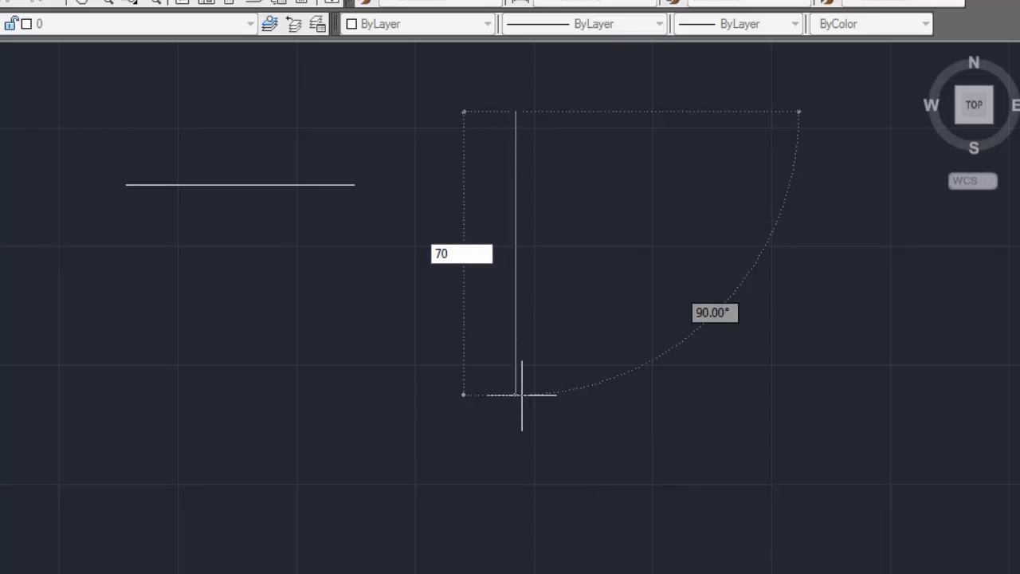
pyautogui.press('Return')
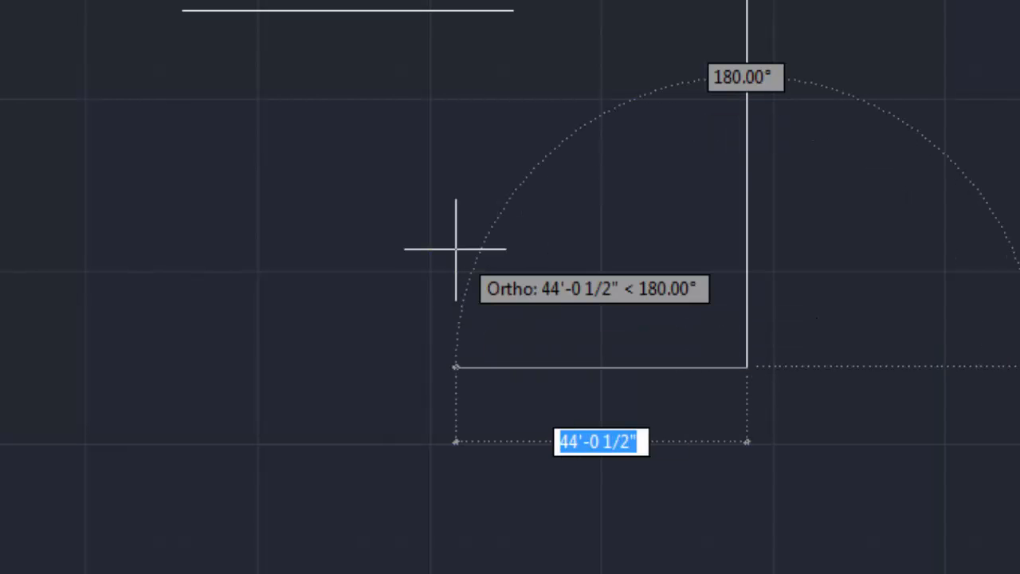
pyautogui.press('Escape')
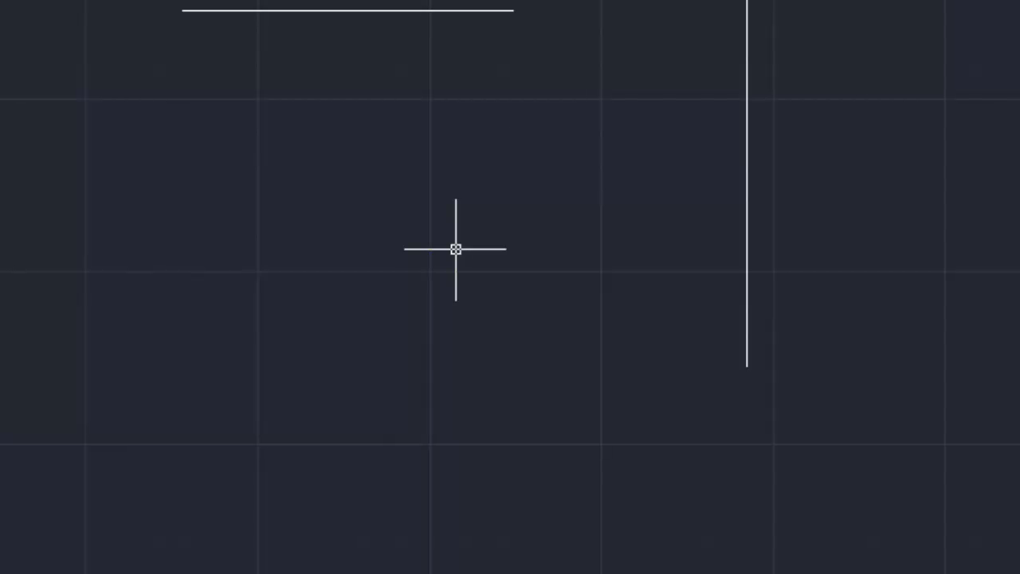
# Step: Draw a slanted 50' line at about 6° below the horizontal line with Ortho off, and erase it
pyautogui.write('l')
pyautogui.press('Return')
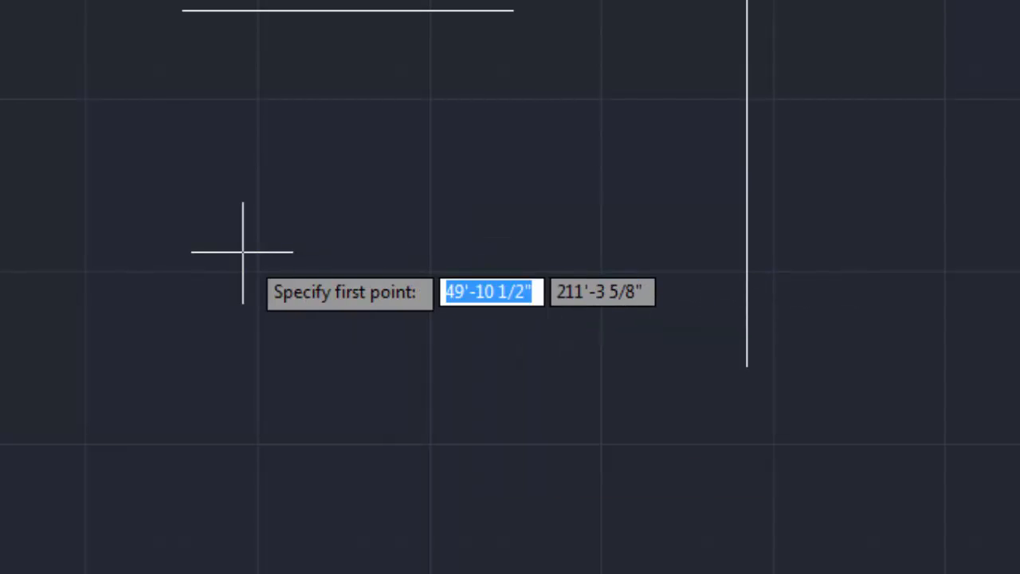
pyautogui.press('Escape')
pyautogui.click(190, 252)
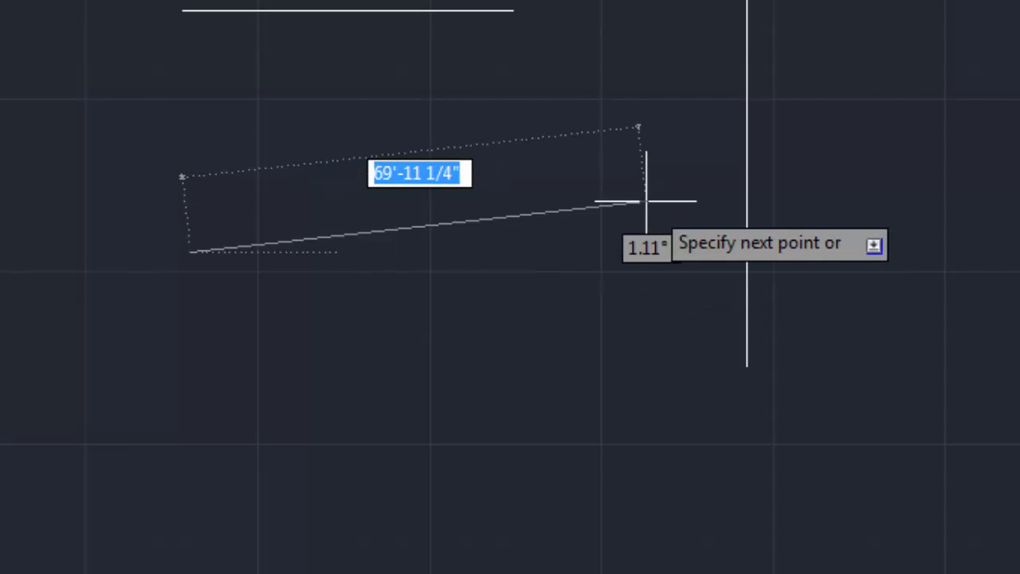
pyautogui.write('50')
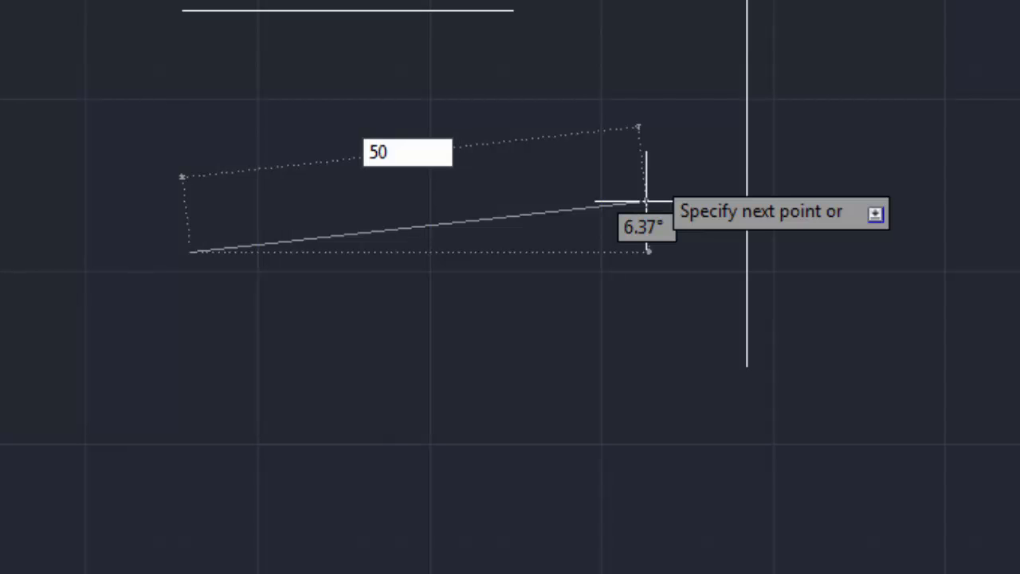
pyautogui.press('Return')
pyautogui.press('Escape')
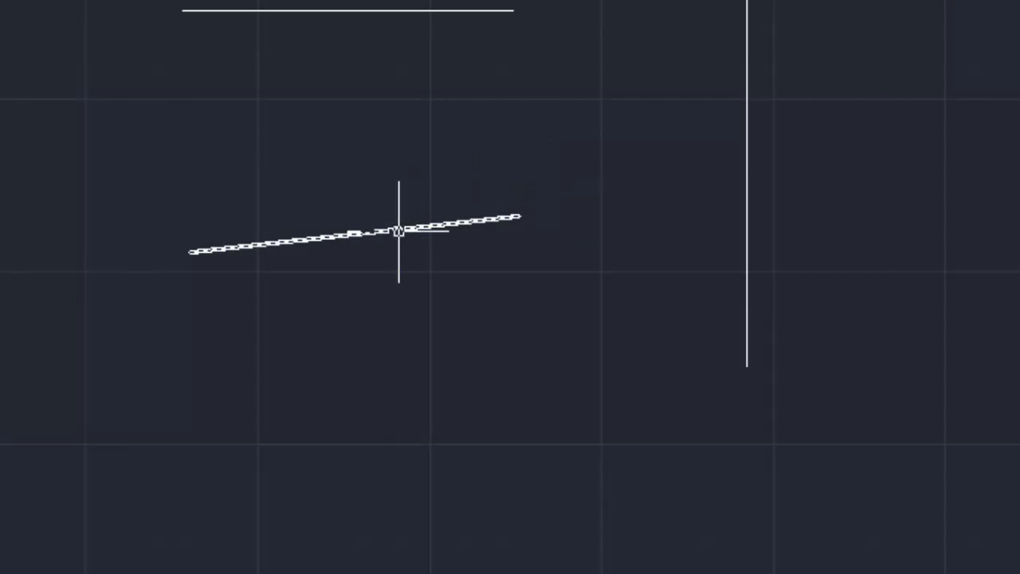
pyautogui.click(337, 238)
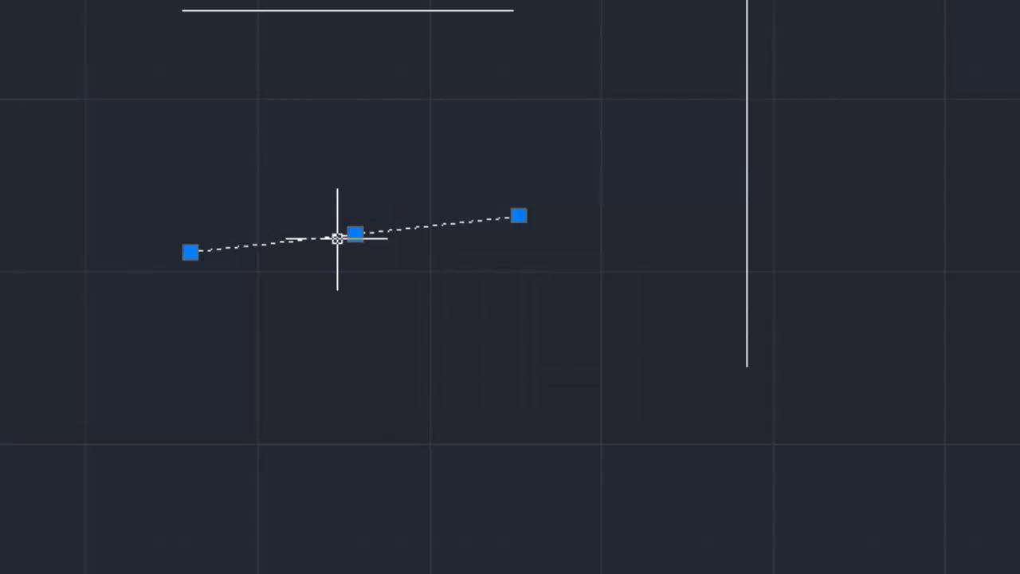
pyautogui.press('Delete')
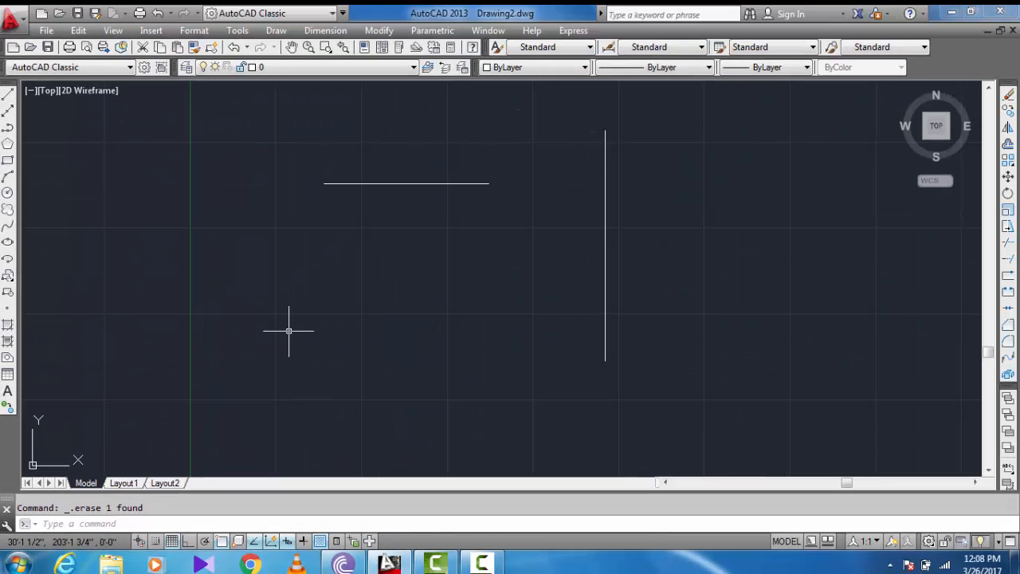
# Step: Draw a 50' horizontal line below the first one with Ortho turned on, and dismiss the Windows color scheme prompt
pyautogui.write('l')
pyautogui.press('Return')
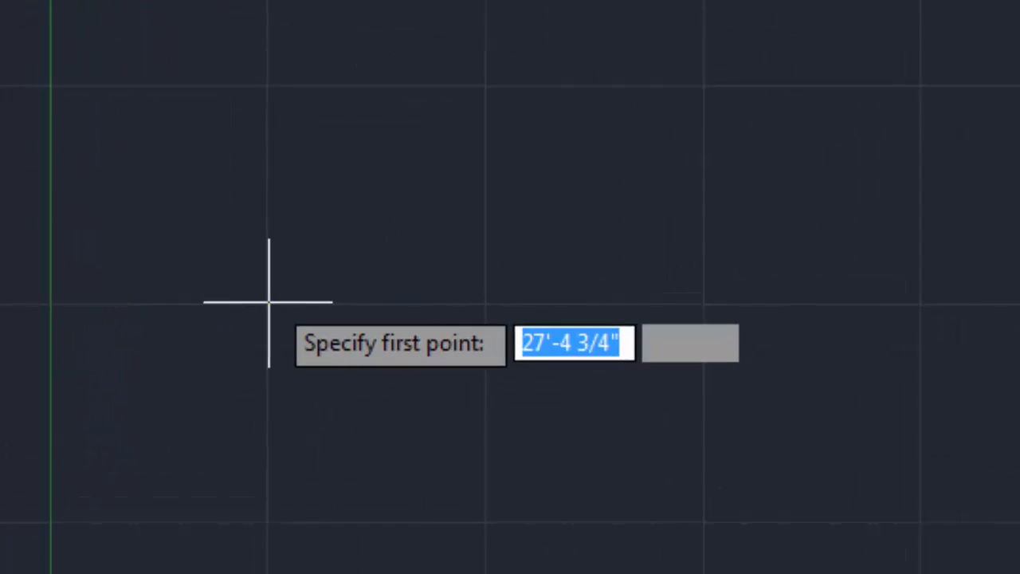
pyautogui.click(222, 279)
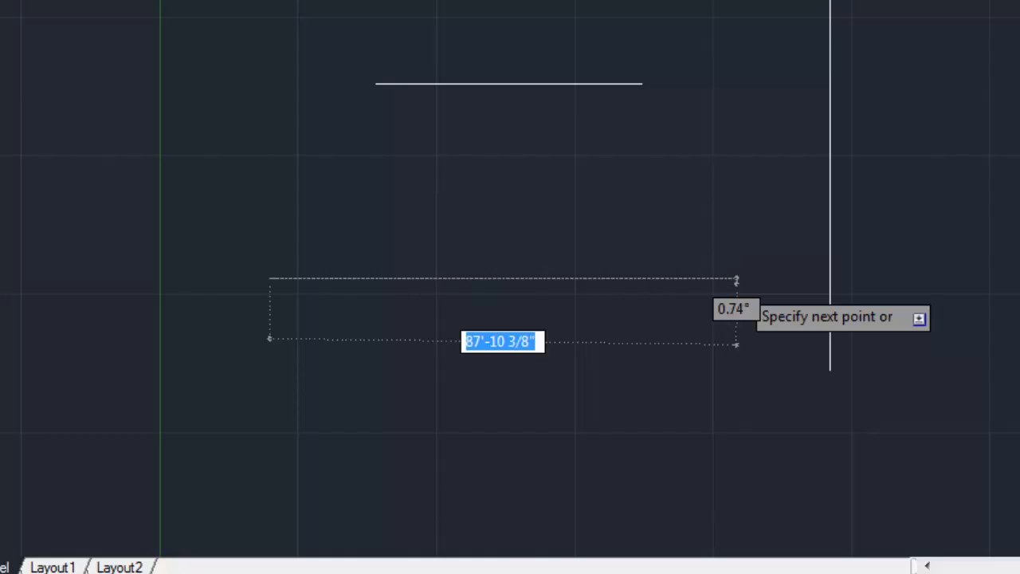
pyautogui.press('F8')
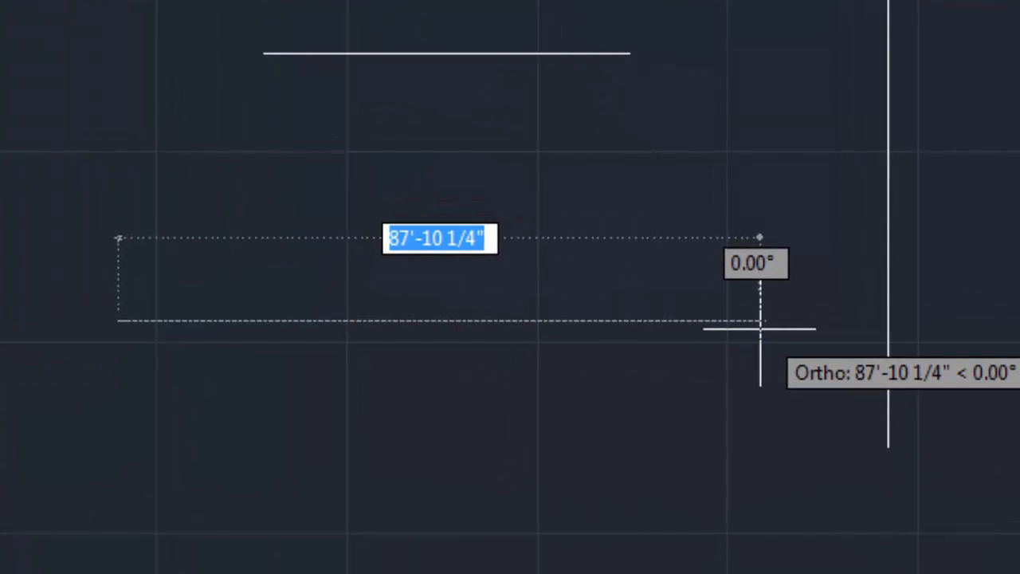
pyautogui.write('50')
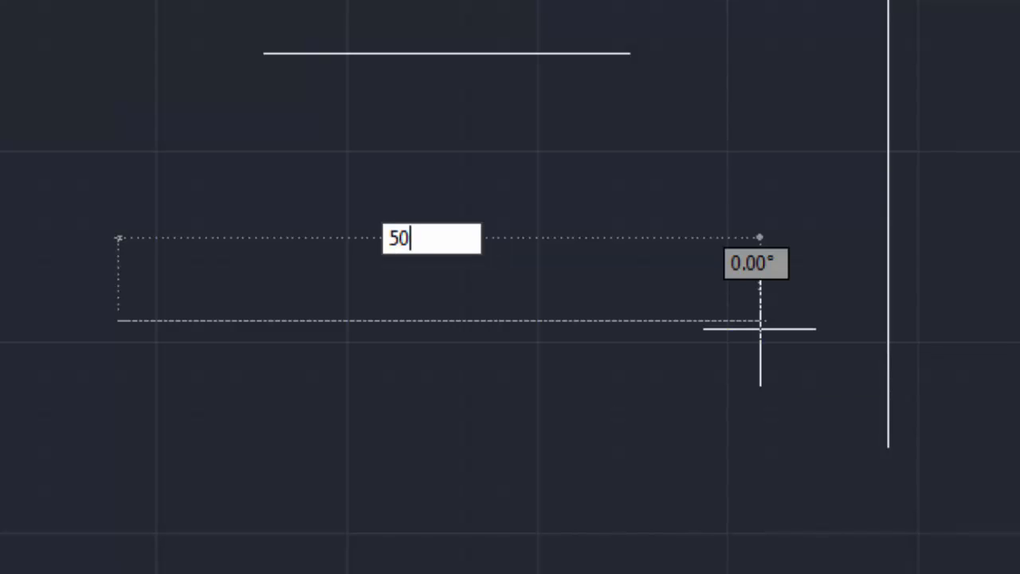
pyautogui.write("'")
pyautogui.press('Return')
pyautogui.press('Return')
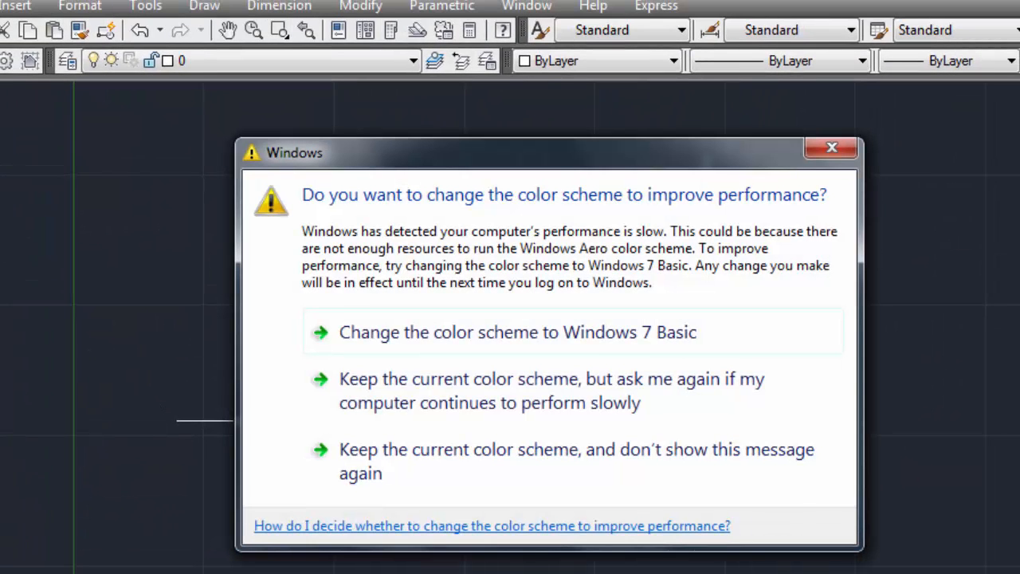
pyautogui.click(832, 148)
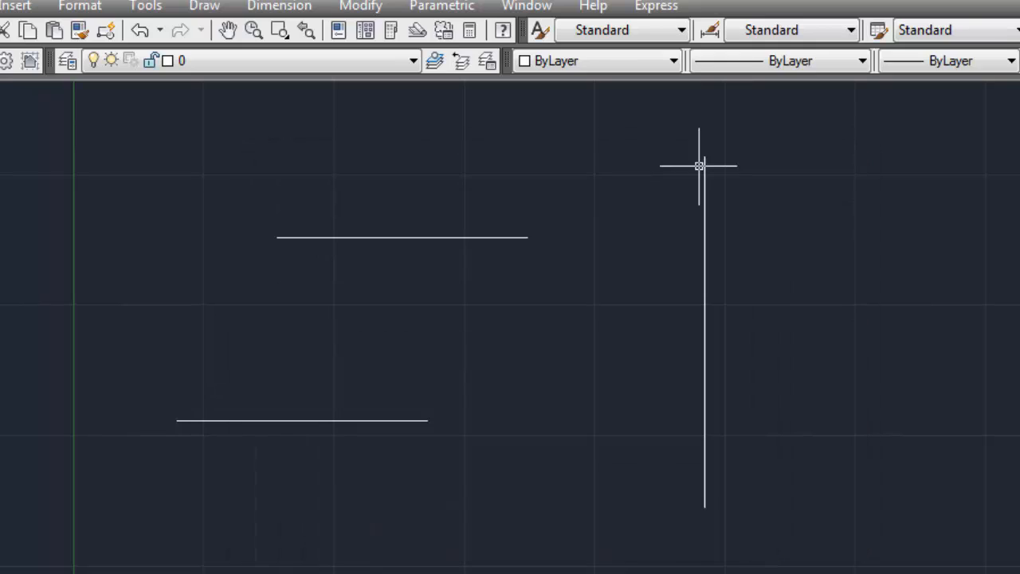
# Step: Offset the upper horizontal line 5' downward, and offset the resulting line another 5' downward
pyautogui.moveTo(396, 244)
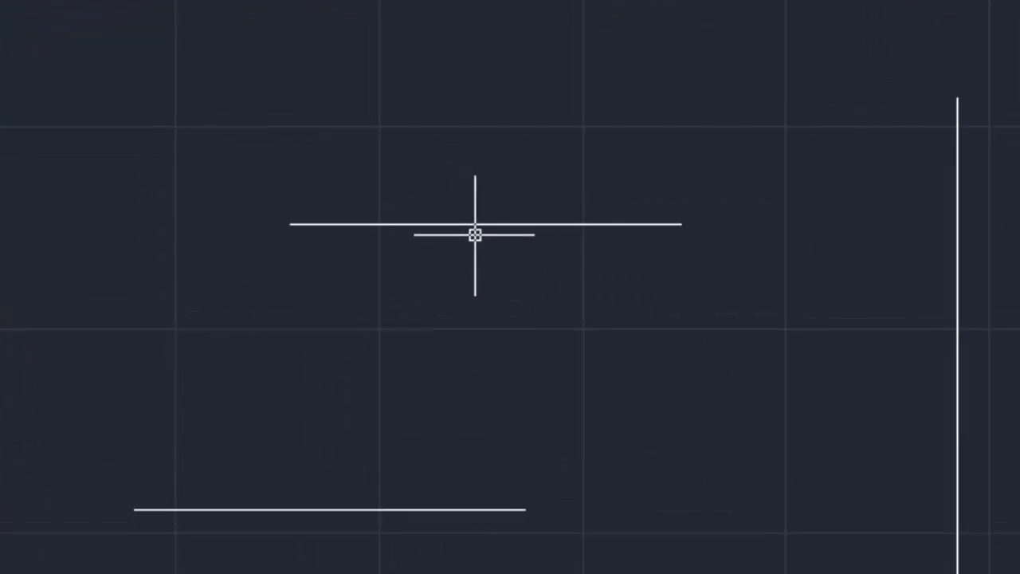
pyautogui.write('o')
pyautogui.press('Return')
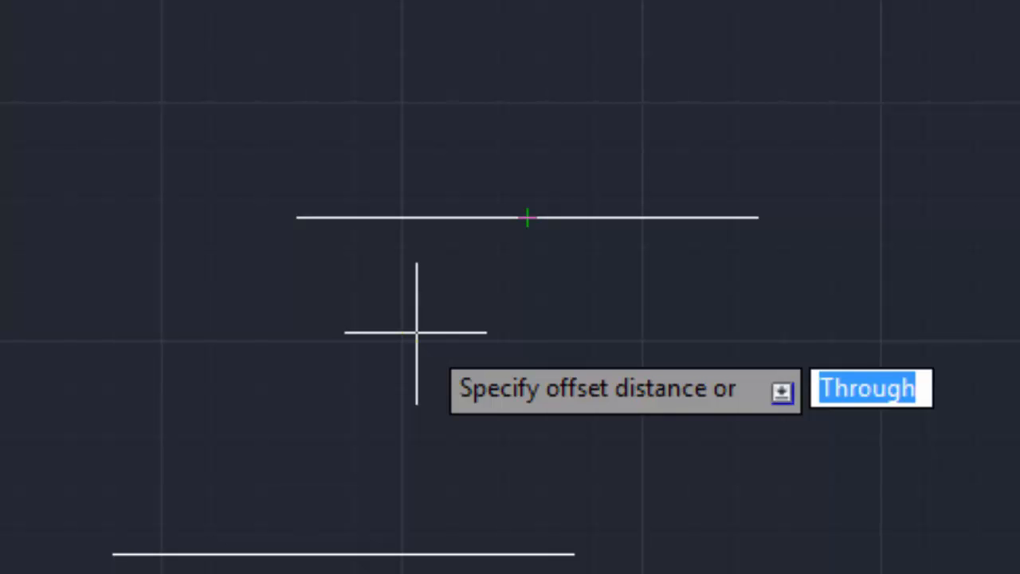
pyautogui.write('5')
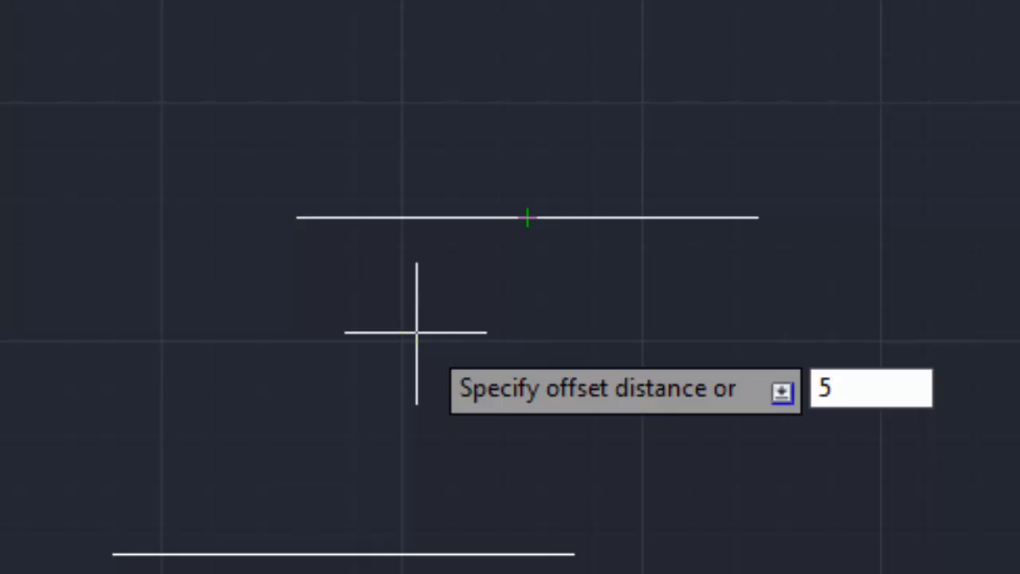
pyautogui.write("'")
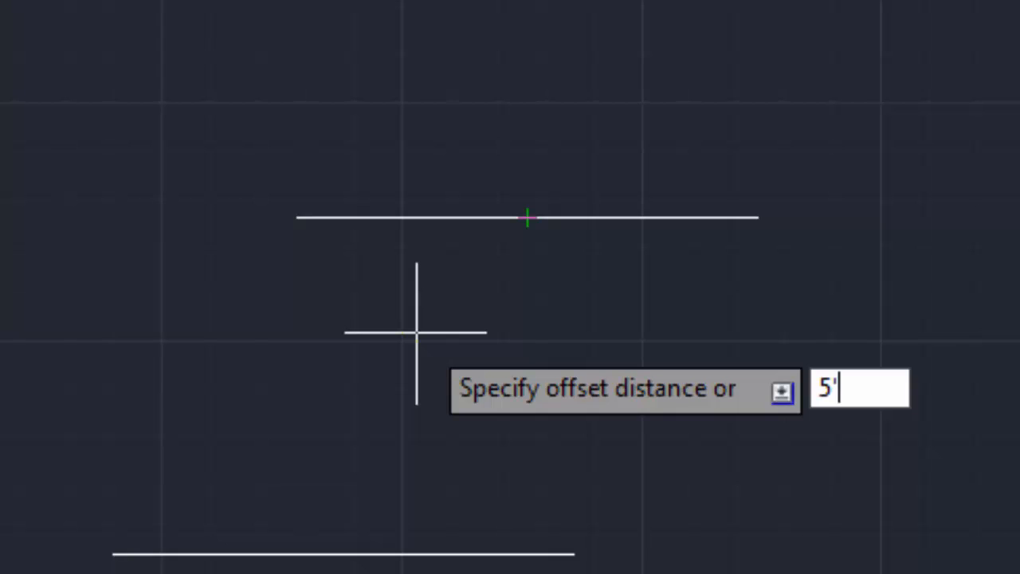
pyautogui.press('Return')
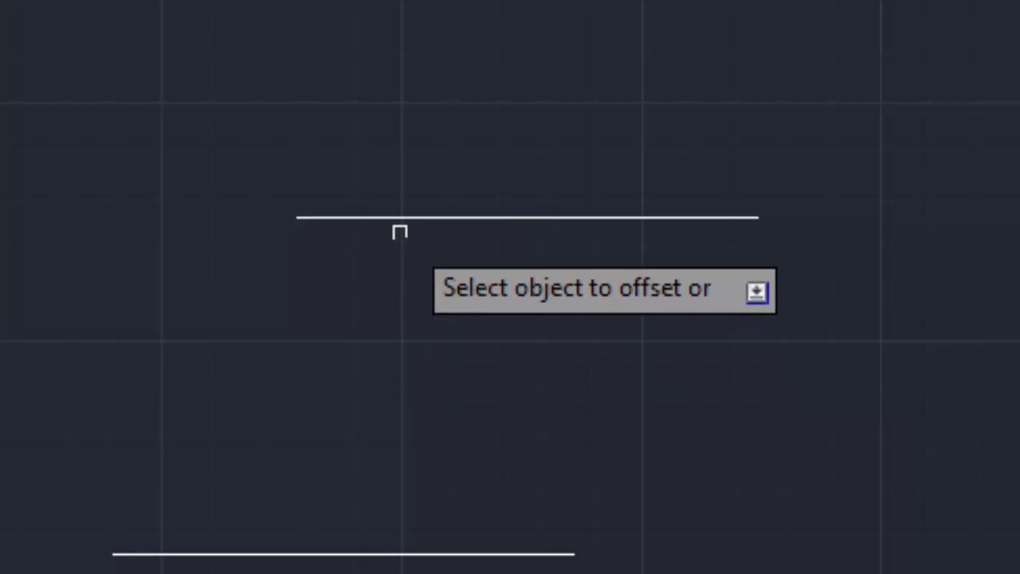
pyautogui.click(394, 217)
pyautogui.click(372, 310)
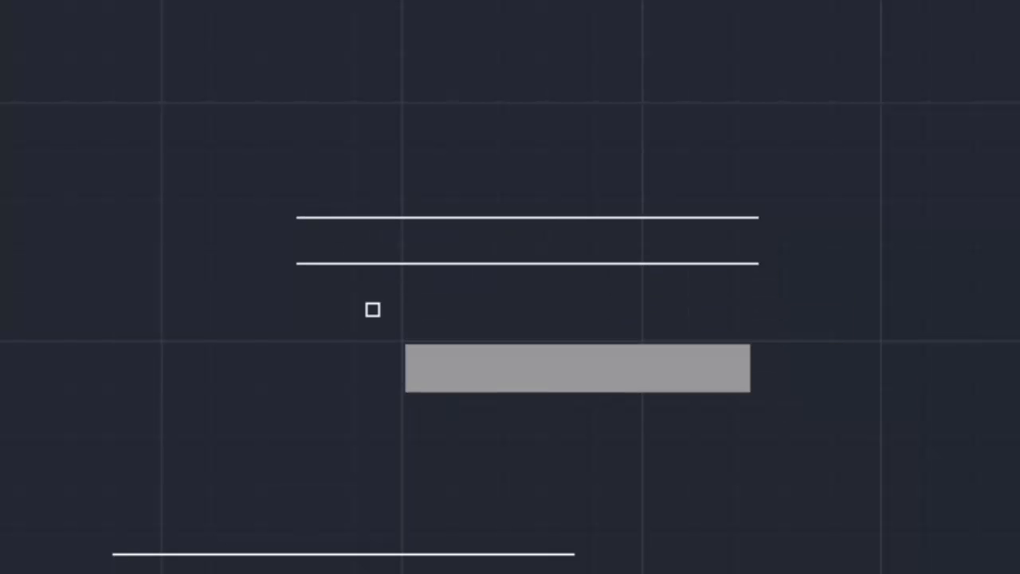
pyautogui.click(391, 263)
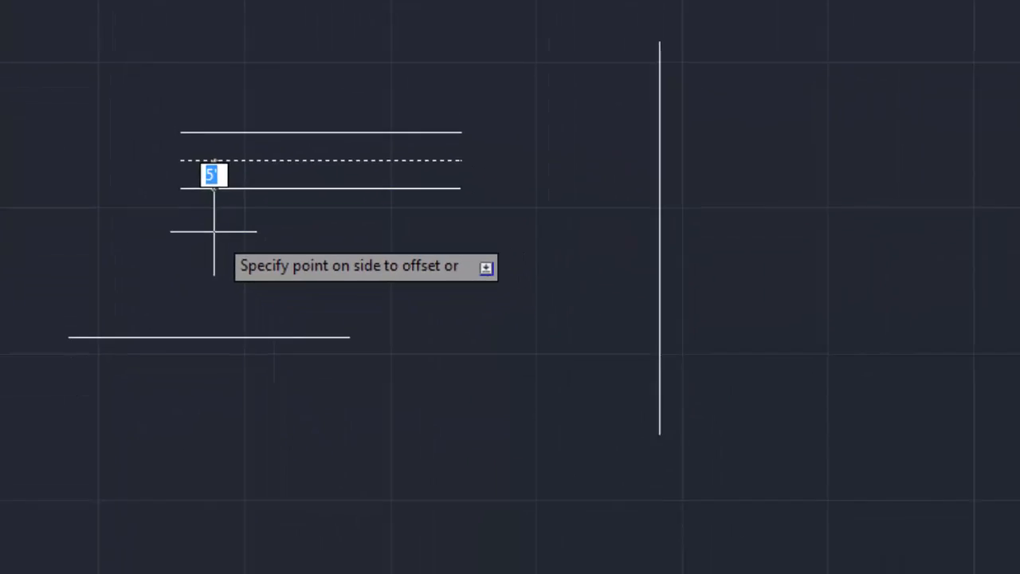
pyautogui.click(214, 231)
# Step: Offset the original upper horizontal line upward twice in succession at the same 5' spacing
pyautogui.click(270, 132)
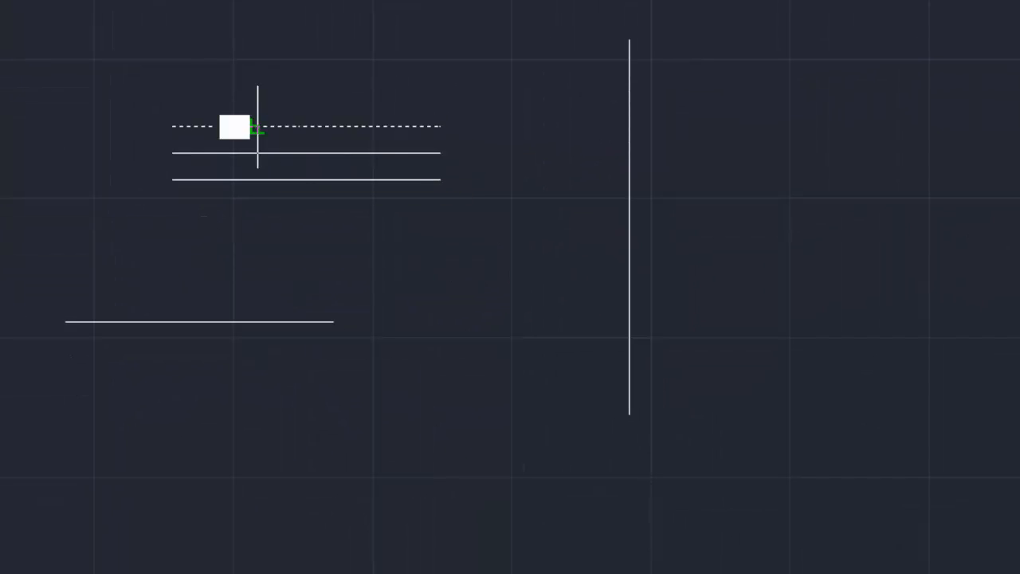
pyautogui.click(274, 102)
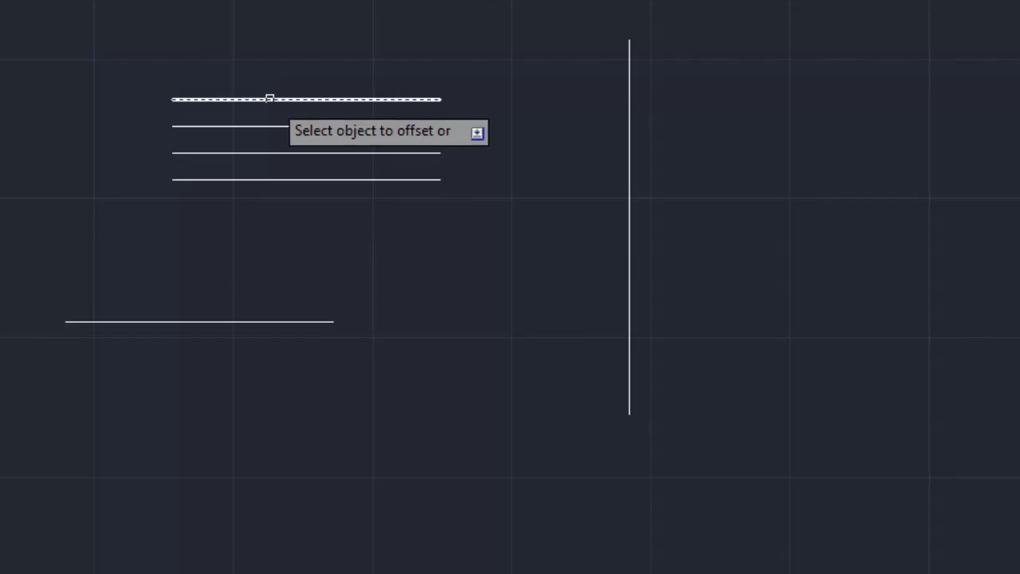
pyautogui.click(270, 99)
pyautogui.click(295, 45)
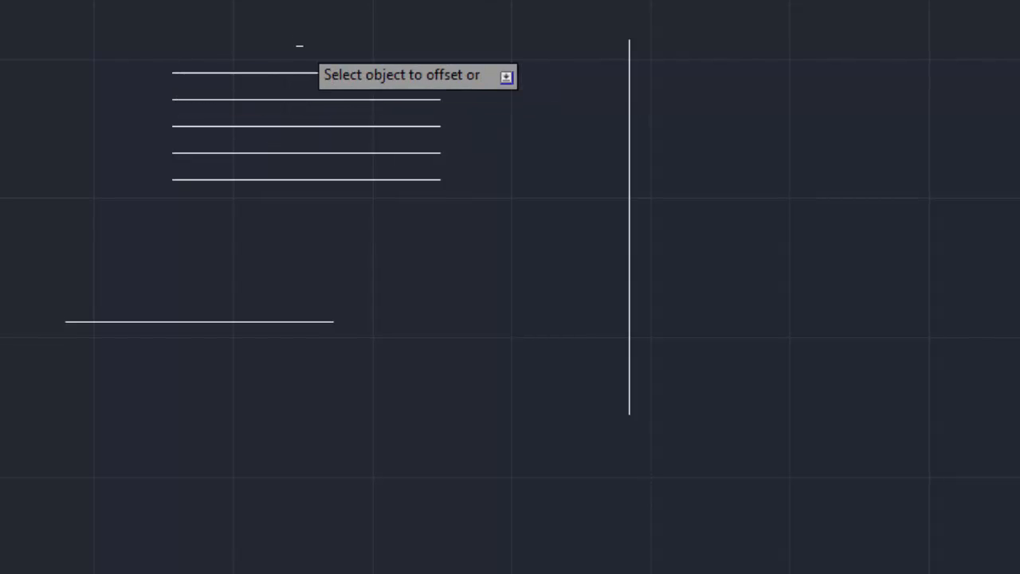
# Step: Offset the vertical line to its right twice in succession at the same 5' spacing
pyautogui.click(630, 198)
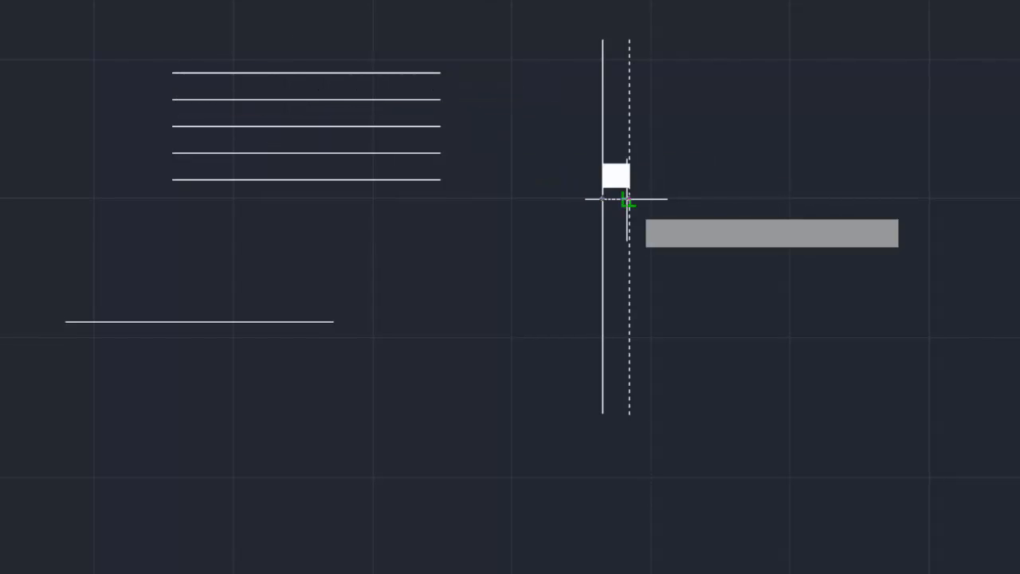
pyautogui.click(720, 198)
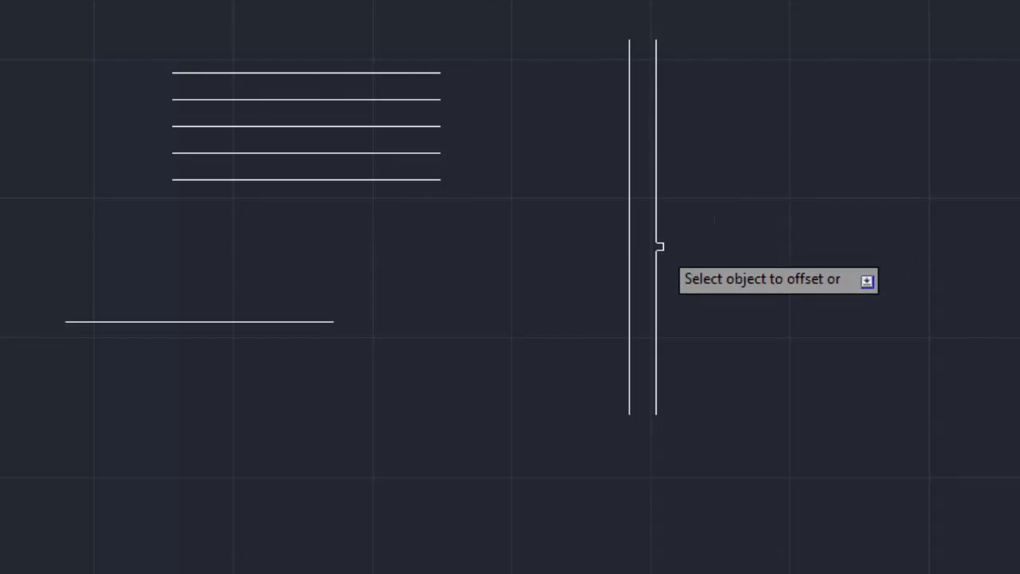
pyautogui.click(658, 247)
pyautogui.click(714, 247)
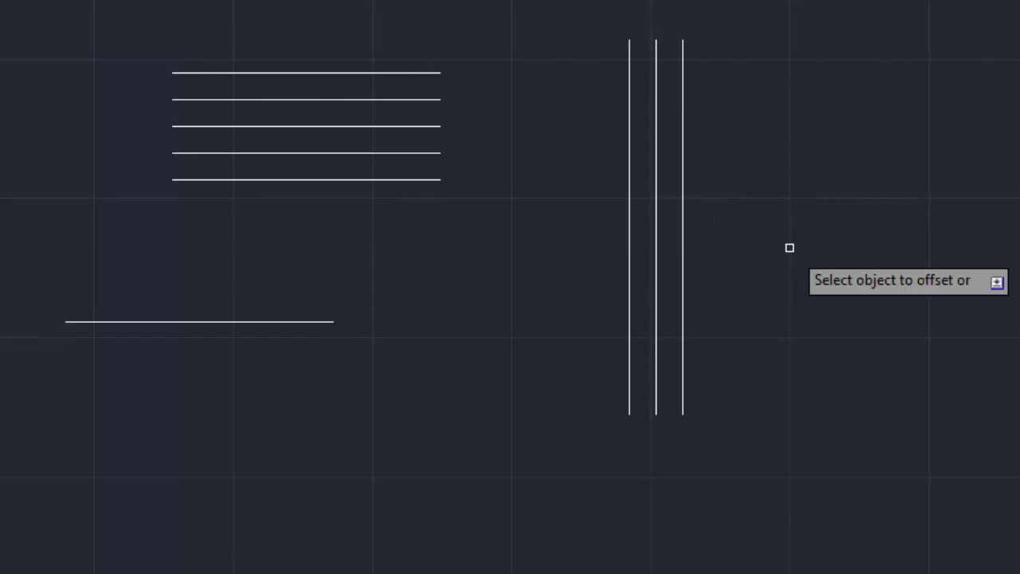
# Step: End the Offset command and delete all the practice lines from the drawing
pyautogui.press('Escape')
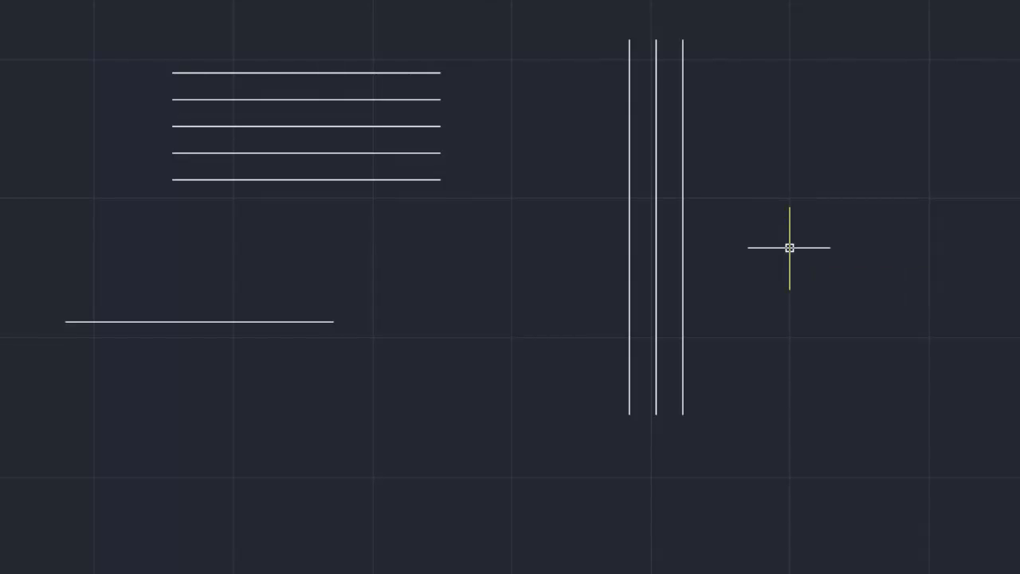
pyautogui.hotkey('ctrl', 'a')
pyautogui.press('Delete')
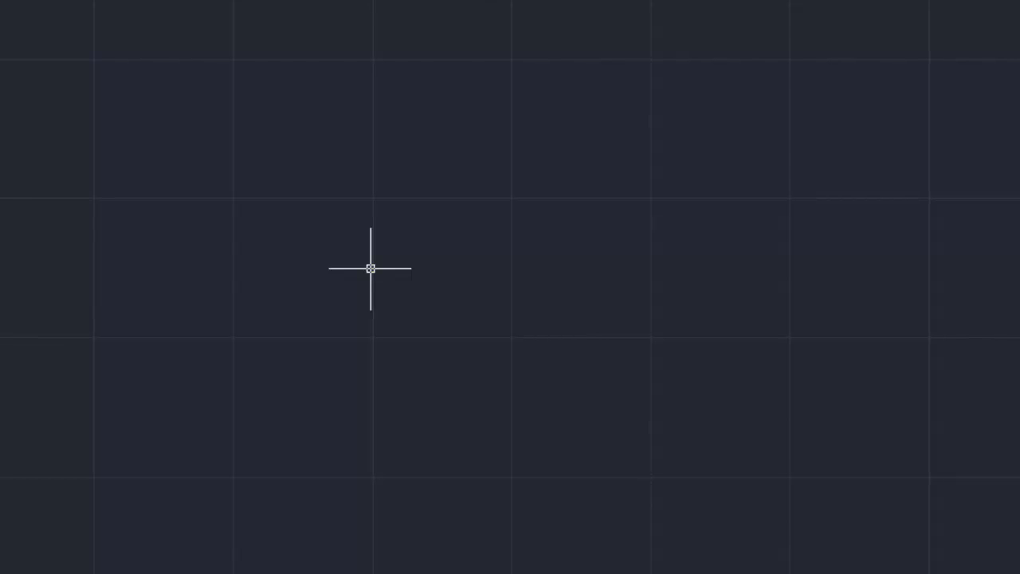
# Step: Draw a three-point arc bulging downward, placing its second point about 76' horizontally right of the start
pyautogui.write('ar')
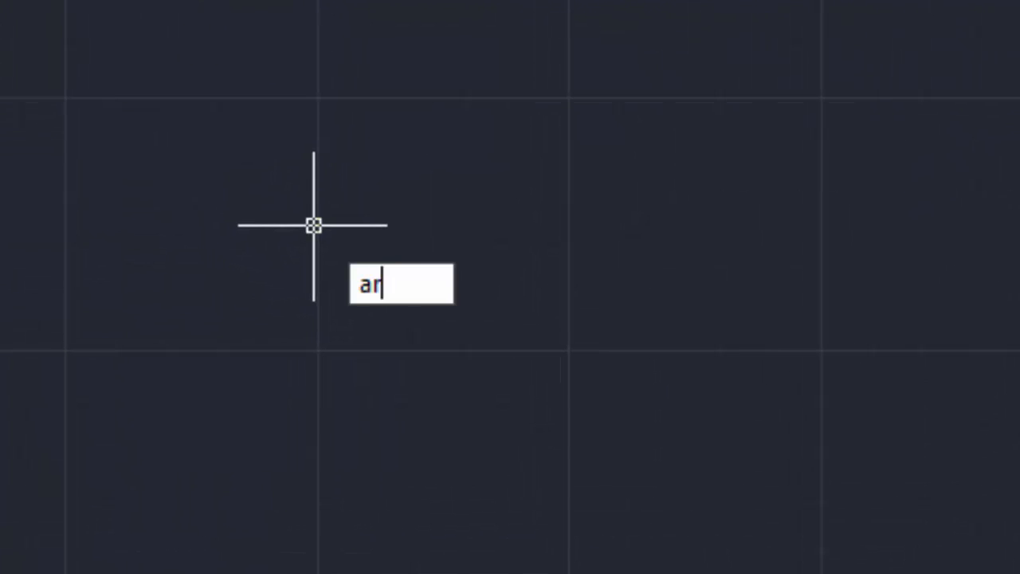
pyautogui.write('c')
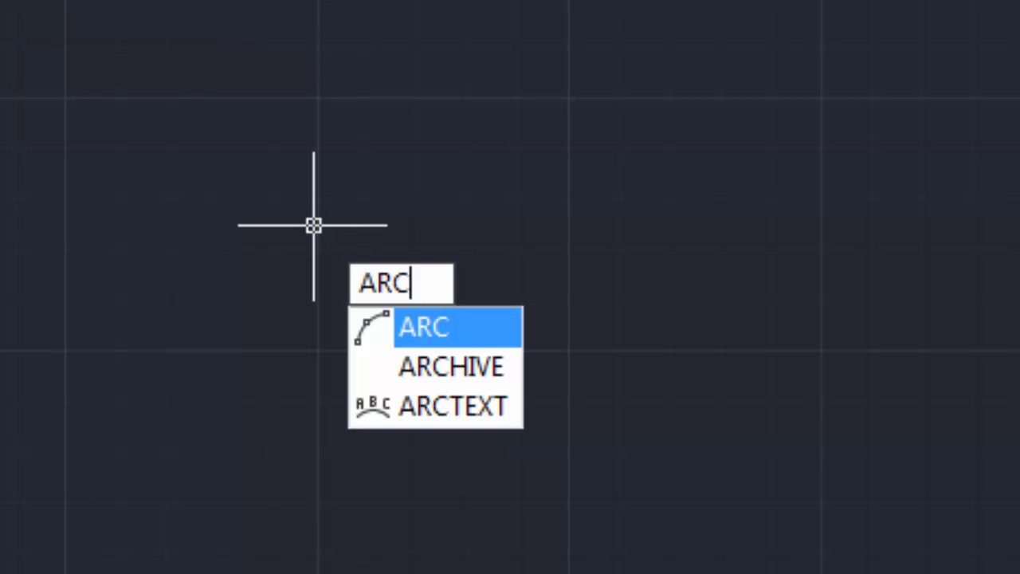
pyautogui.press('Return')
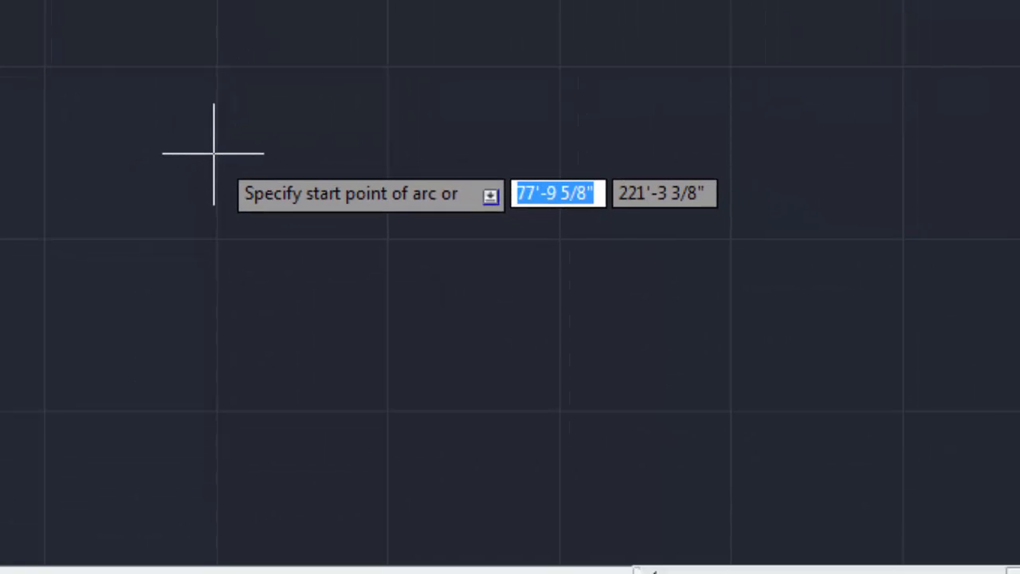
pyautogui.click(207, 153)
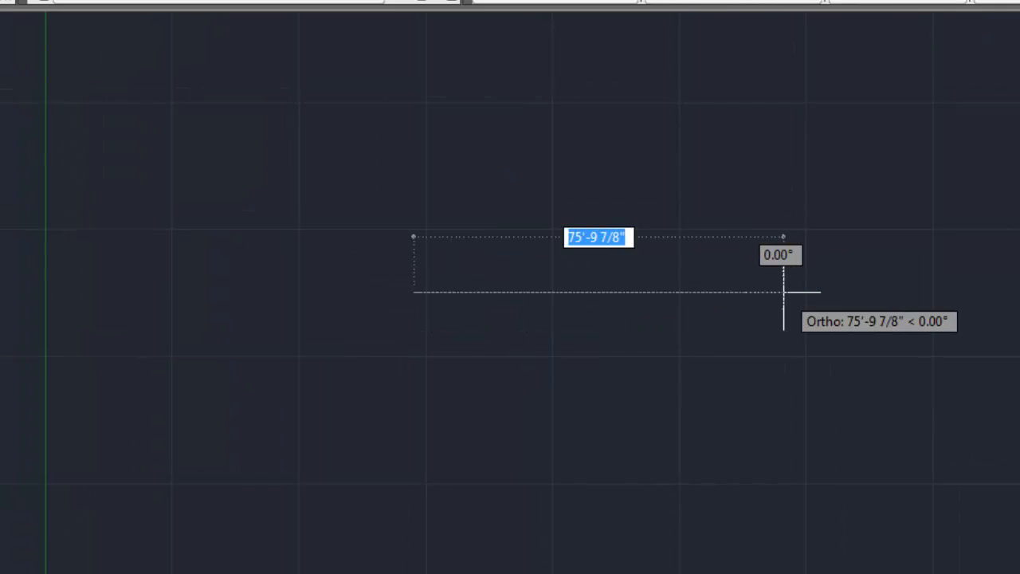
pyautogui.click(784, 292)
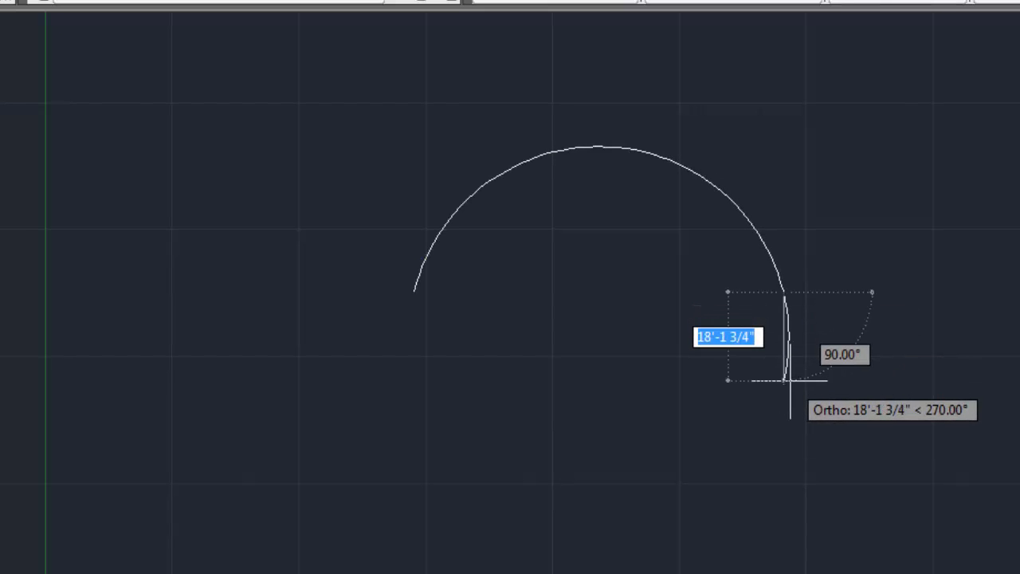
pyautogui.click(786, 170)
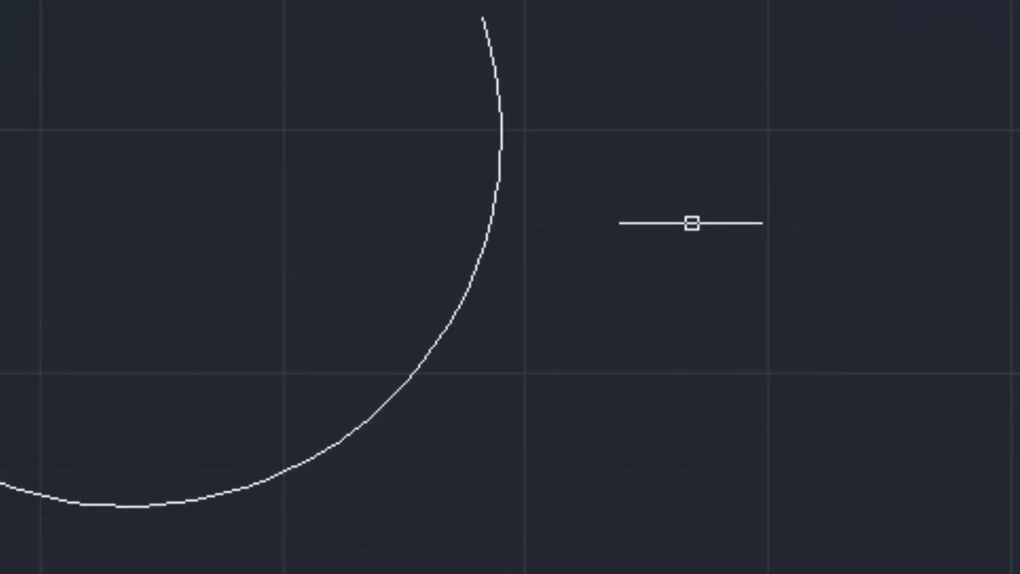
# Step: Draw a second three-point arc opening to the upper right, ending on the lower part of the first arc, and leave nothing selected
pyautogui.write('a')
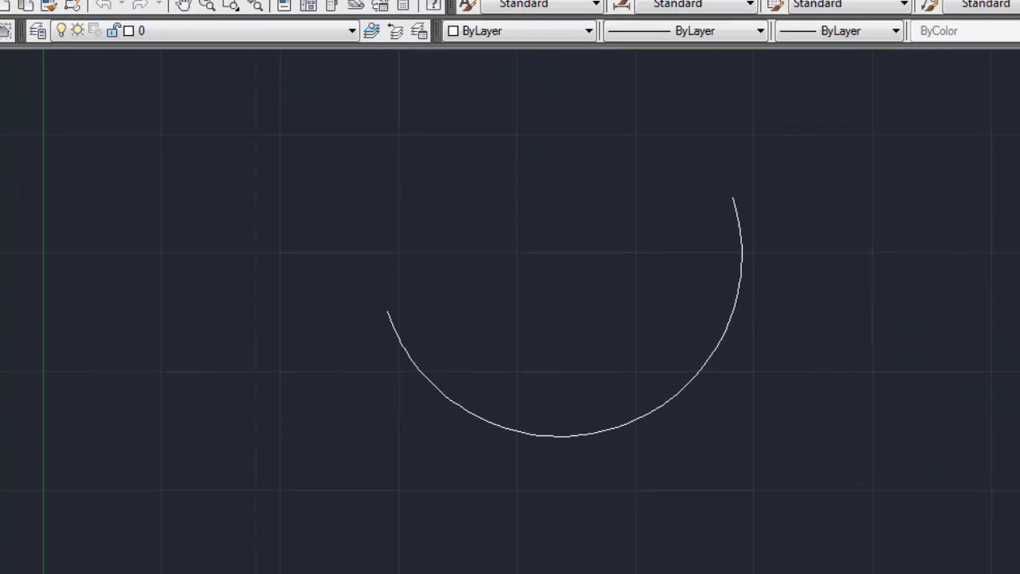
pyautogui.click(344, 196)
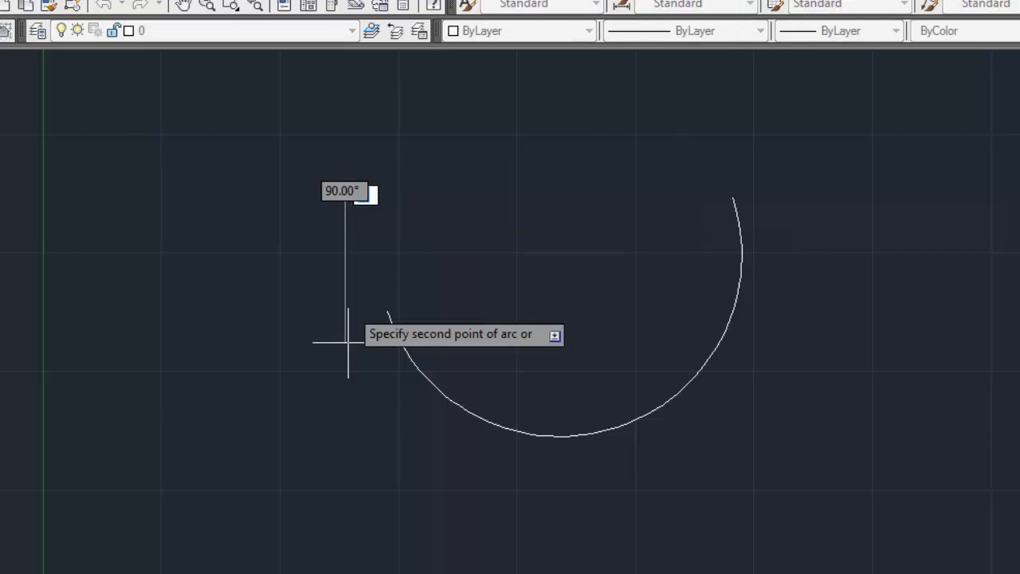
pyautogui.click(355, 443)
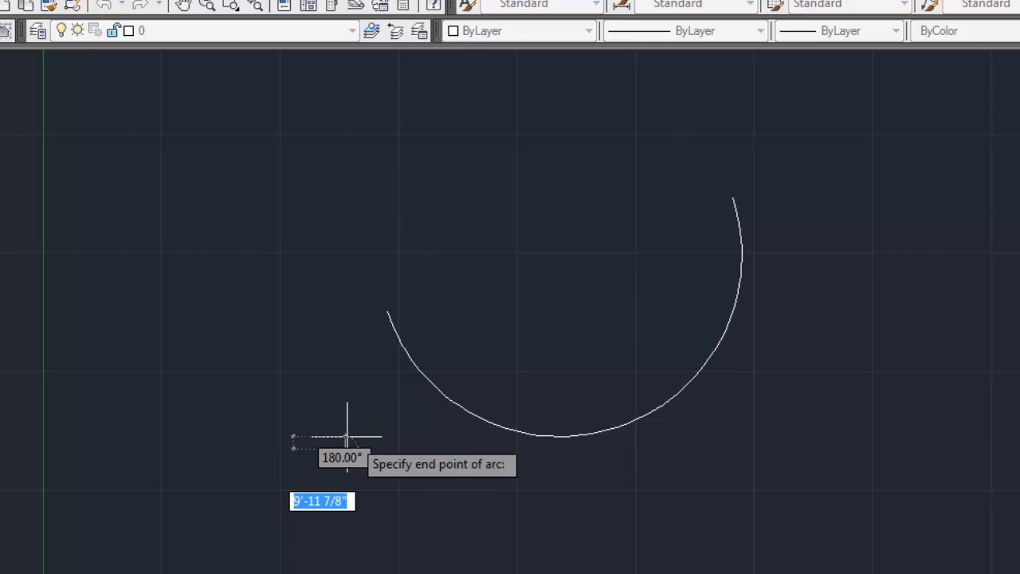
pyautogui.click(480, 423)
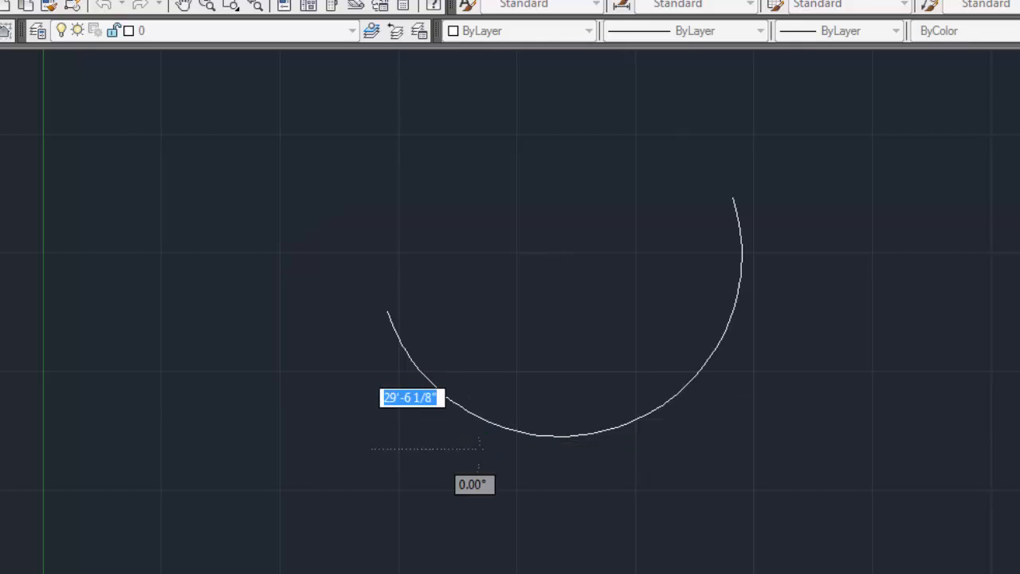
pyautogui.click(474, 321)
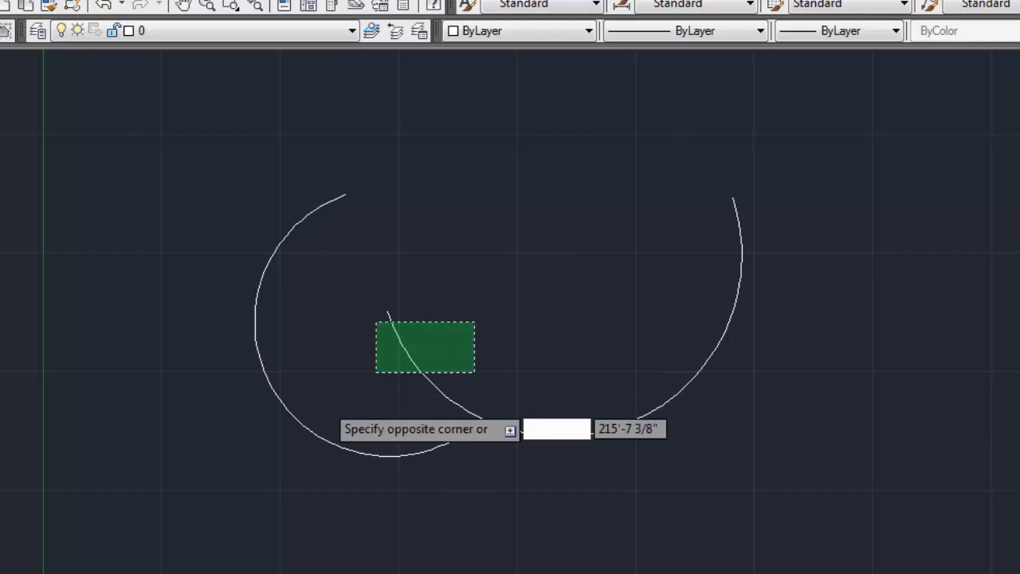
pyautogui.click(242, 448)
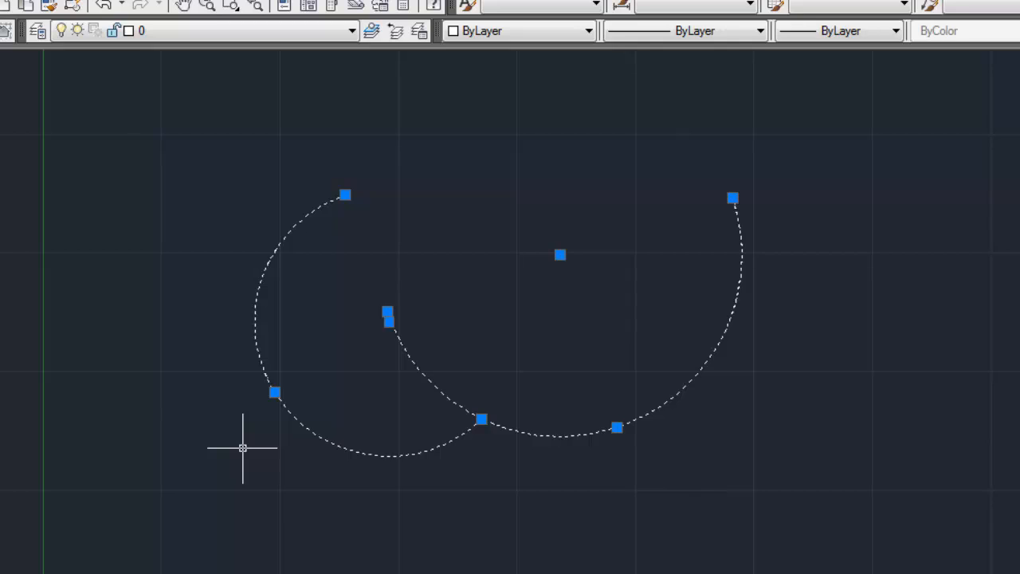
pyautogui.press('Escape')
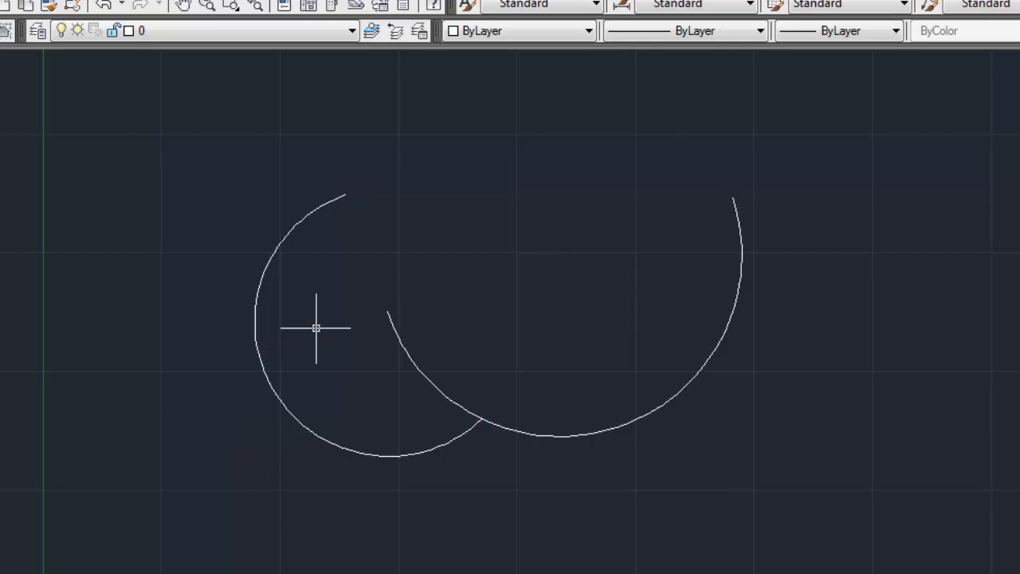
# Step: Draw a horizontal line about 117' long rightward from the left endpoint of the first arc
pyautogui.press('Return')
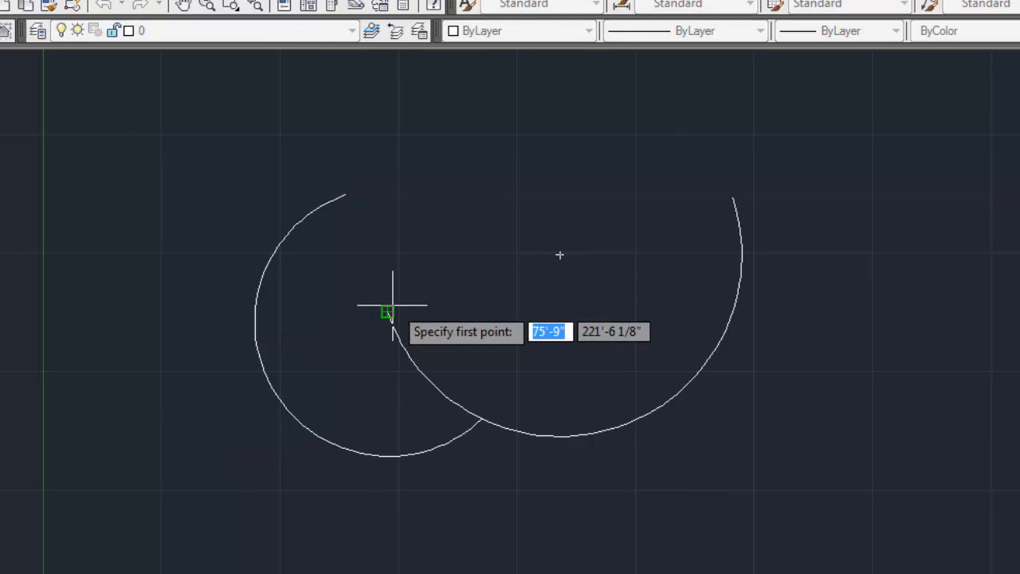
pyautogui.click(388, 312)
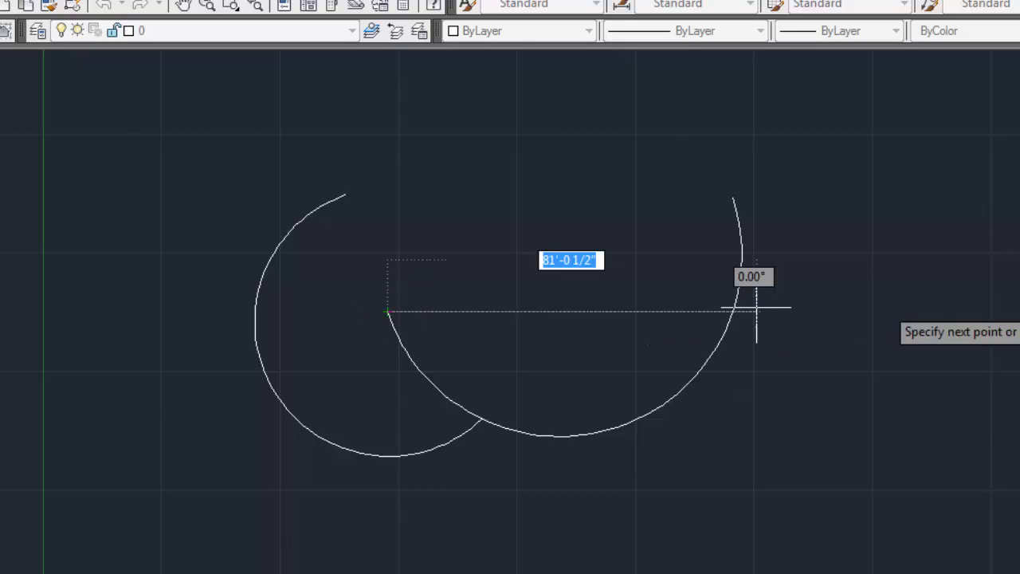
pyautogui.click(917, 311)
pyautogui.press('Return')
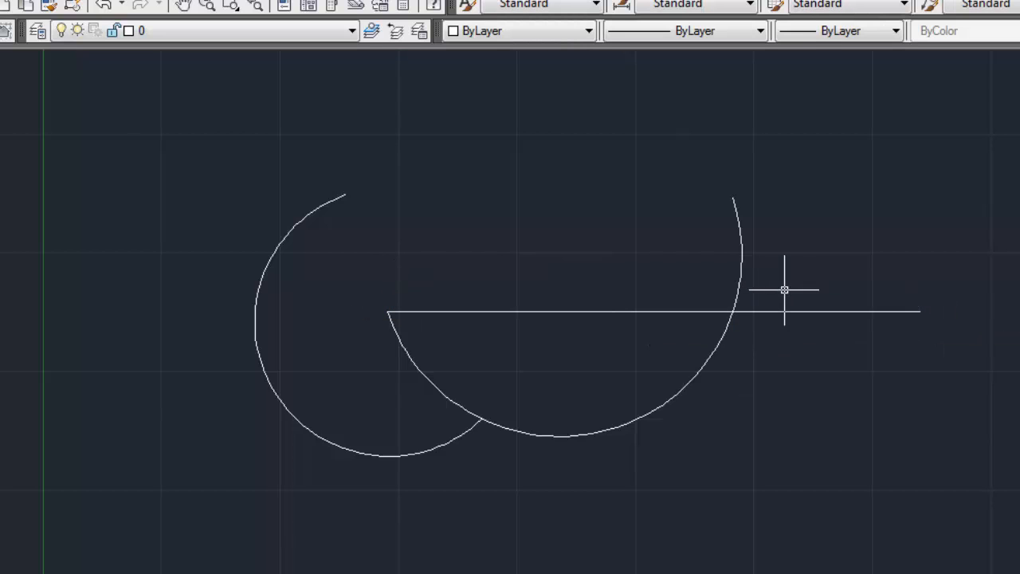
# Step: Delete both arcs, keeping only the horizontal line
pyautogui.click(743, 267)
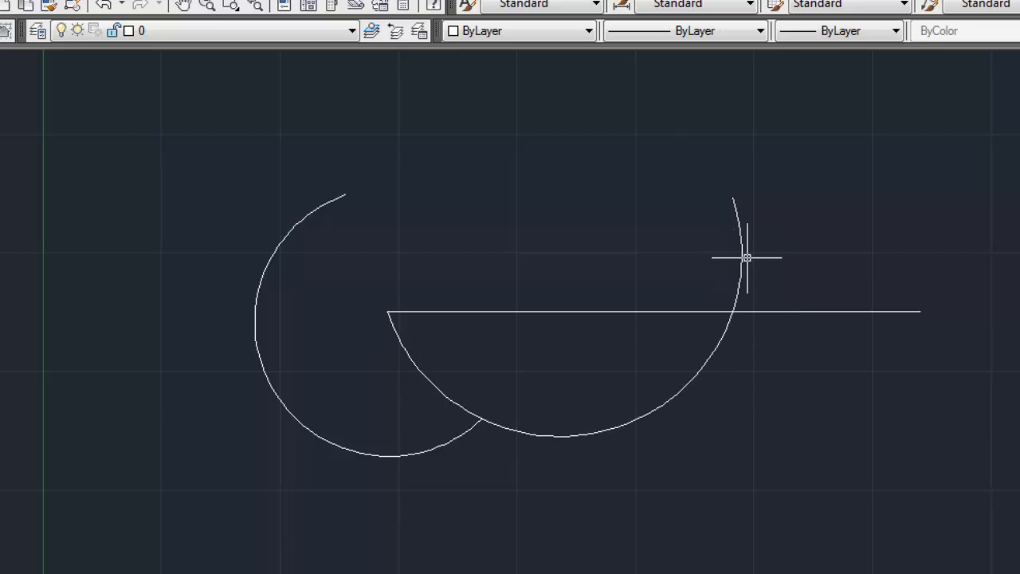
pyautogui.click(741, 256)
pyautogui.press('Delete')
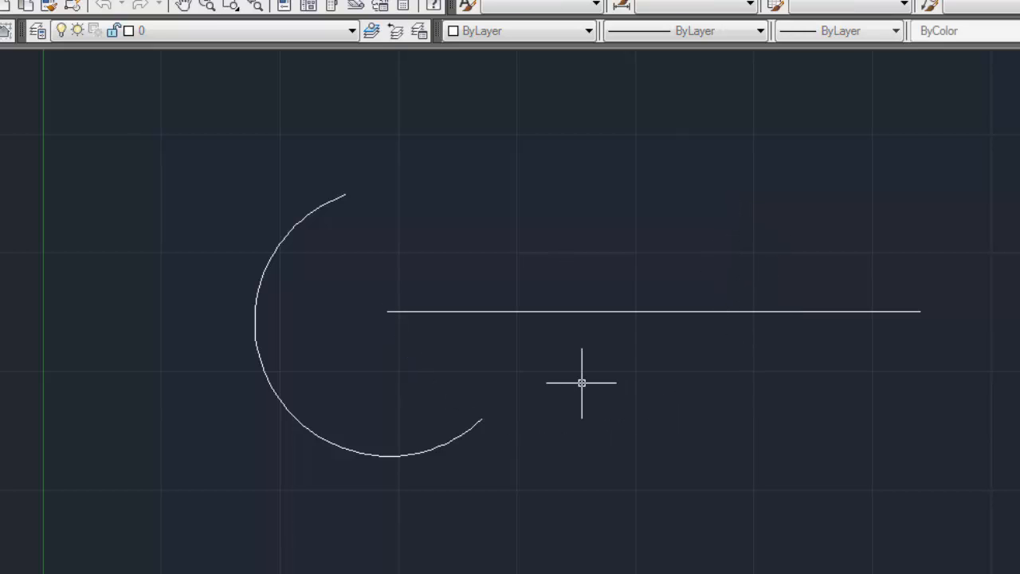
pyautogui.click(460, 432)
pyautogui.press('Delete')
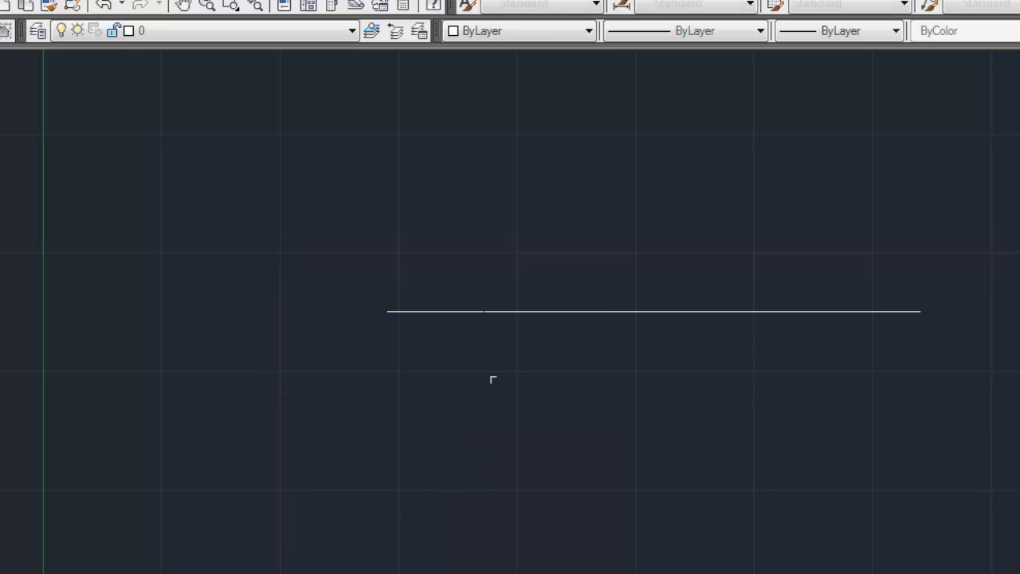
# Step: Draw an upper semicircular arc from the line's left end to its right end, with the second point a distance of 1 straight above the start
pyautogui.write('a')
pyautogui.press('Return')
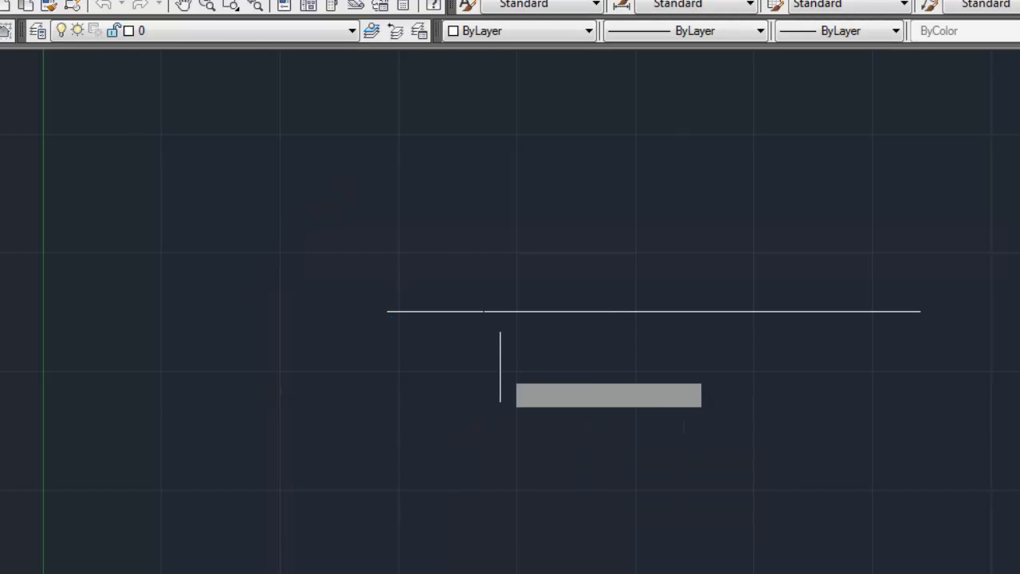
pyautogui.click(391, 314)
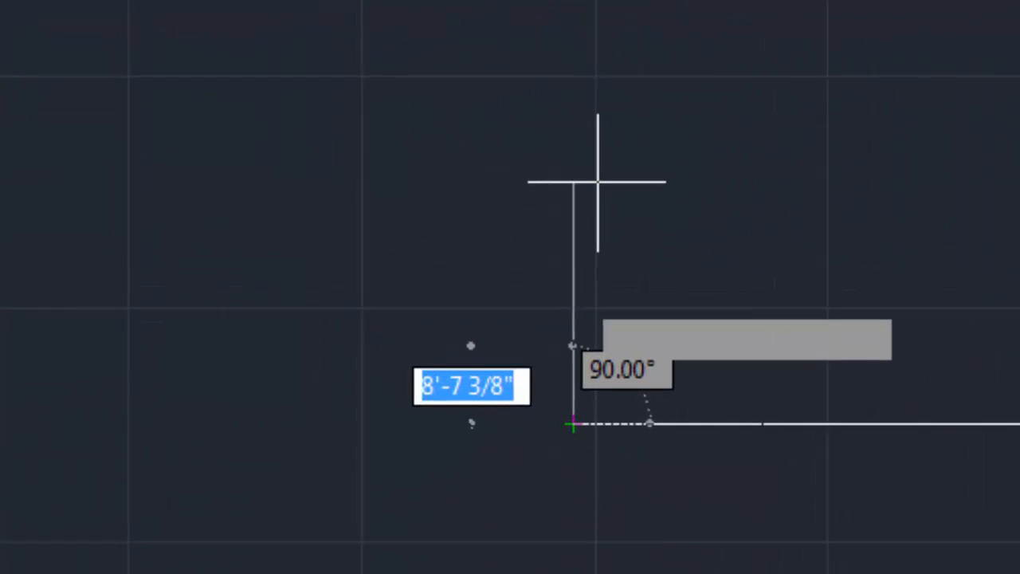
pyautogui.write('1')
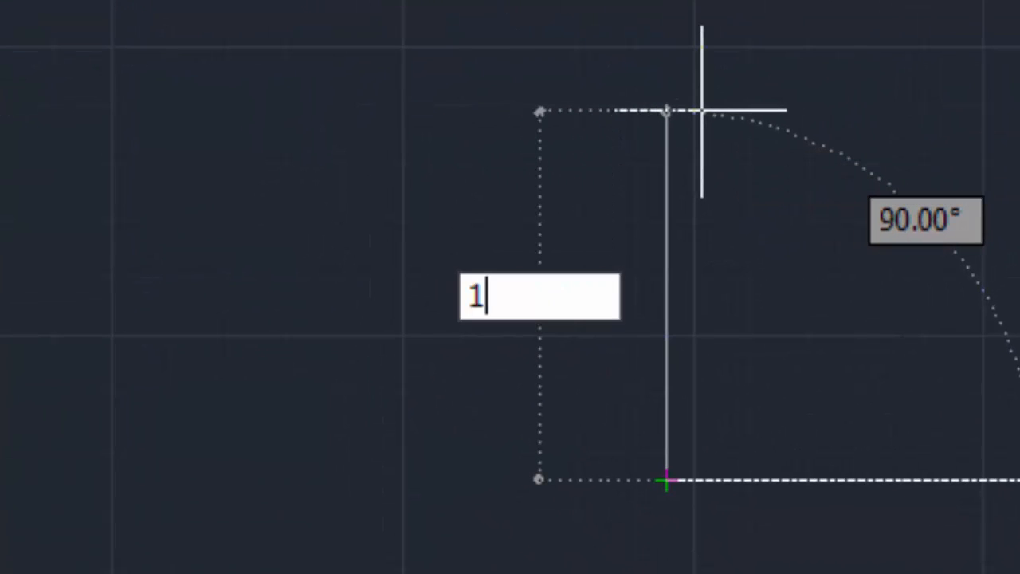
pyautogui.press('Return')
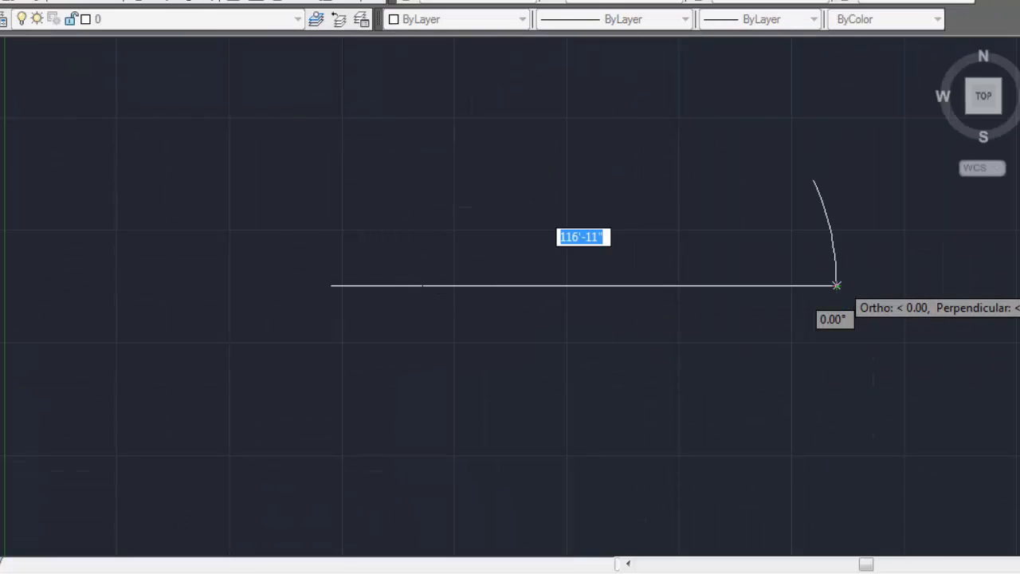
pyautogui.click(838, 284)
pyautogui.moveTo(754, 305); pyautogui.dragTo(594, 337, button='middle')
pyautogui.scroll(-2, 594, 338)
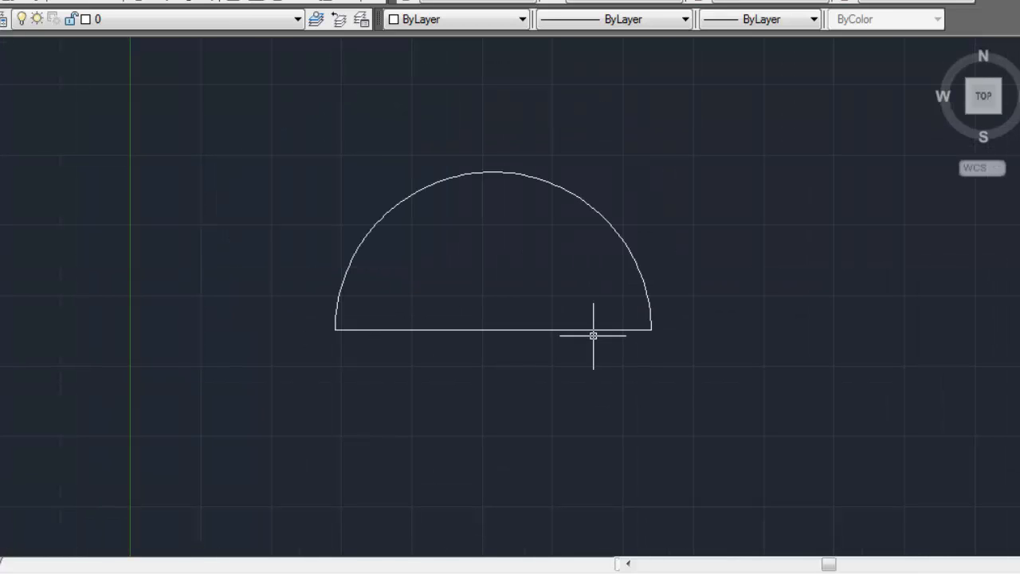
pyautogui.write('a')
pyautogui.click(335, 329)
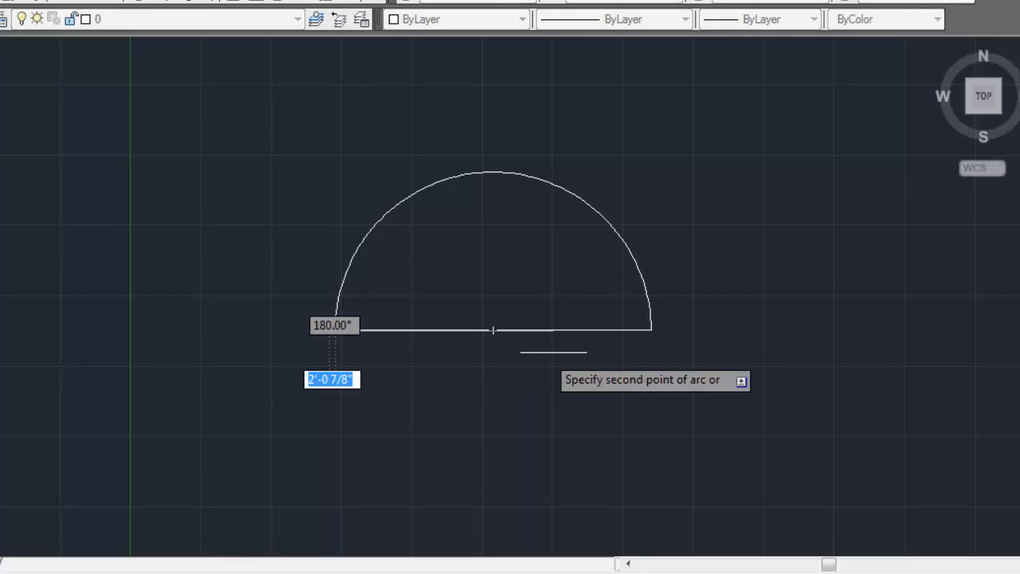
pyautogui.click(651, 329)
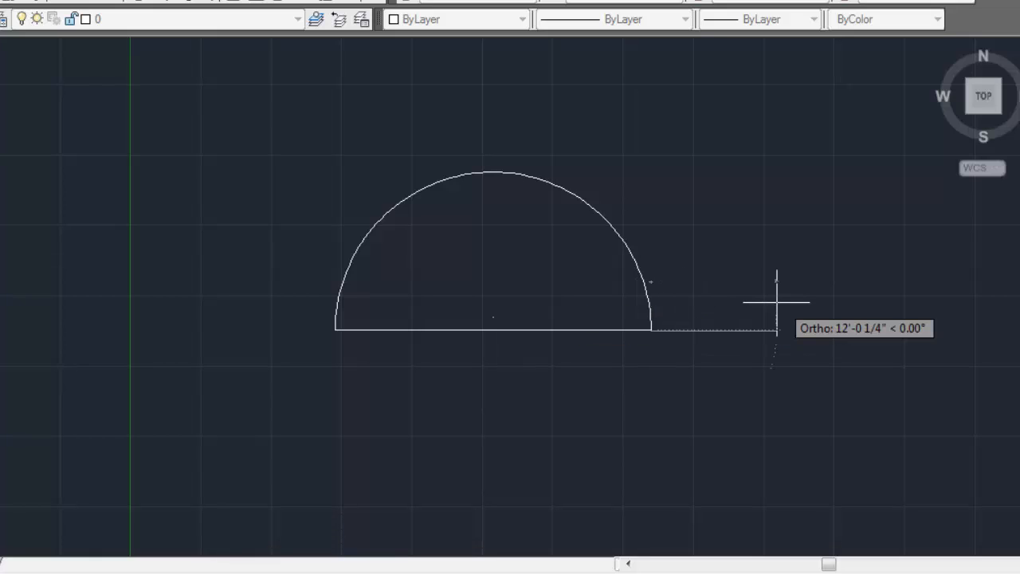
pyautogui.press('Escape')
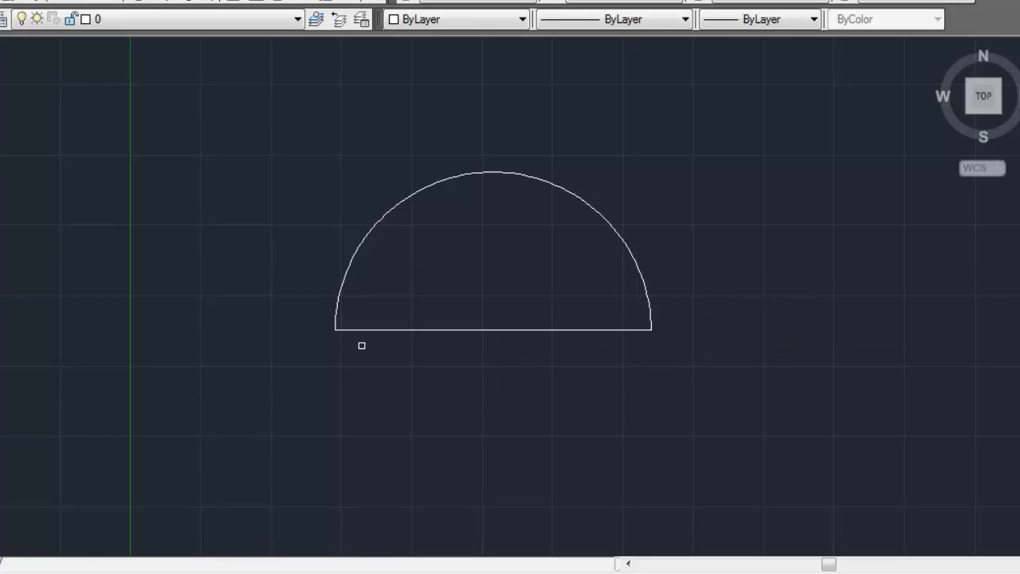
# Step: Draw a lower semicircular arc from the line's left end to its right end, with the second point straight below the start
pyautogui.write('a')
pyautogui.press('Return')
pyautogui.click(334, 329)
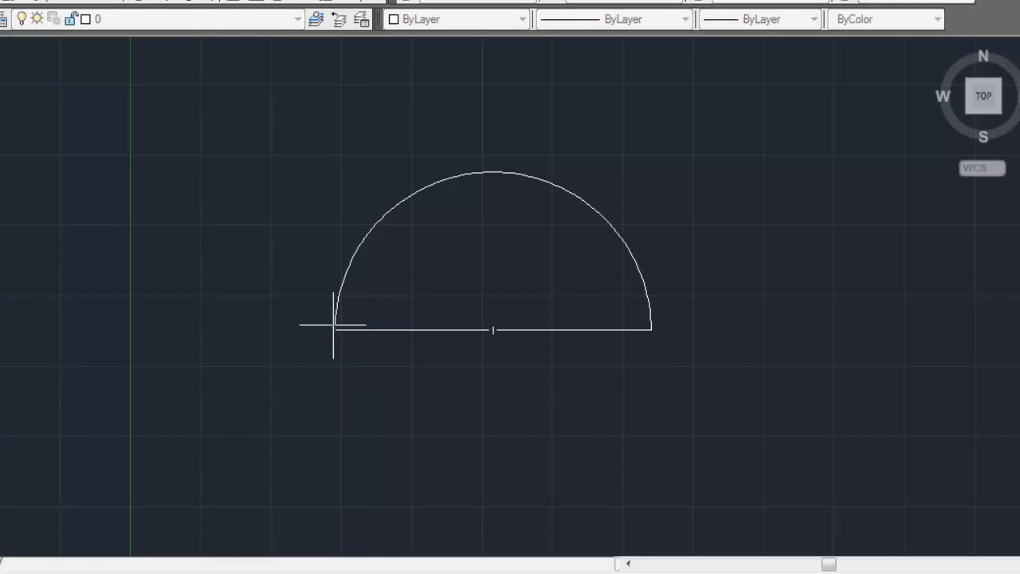
pyautogui.click(338, 441)
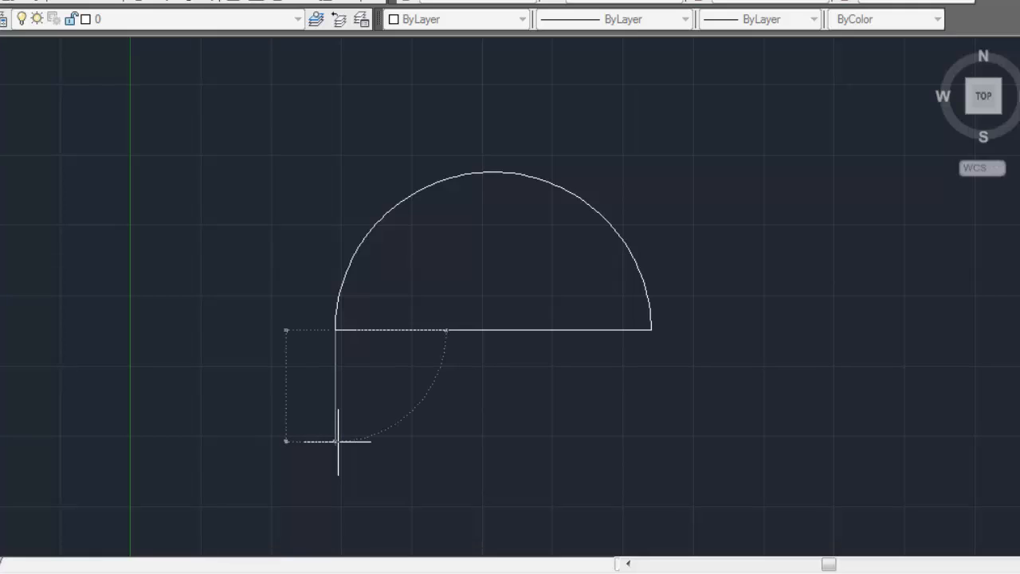
pyautogui.click(651, 330)
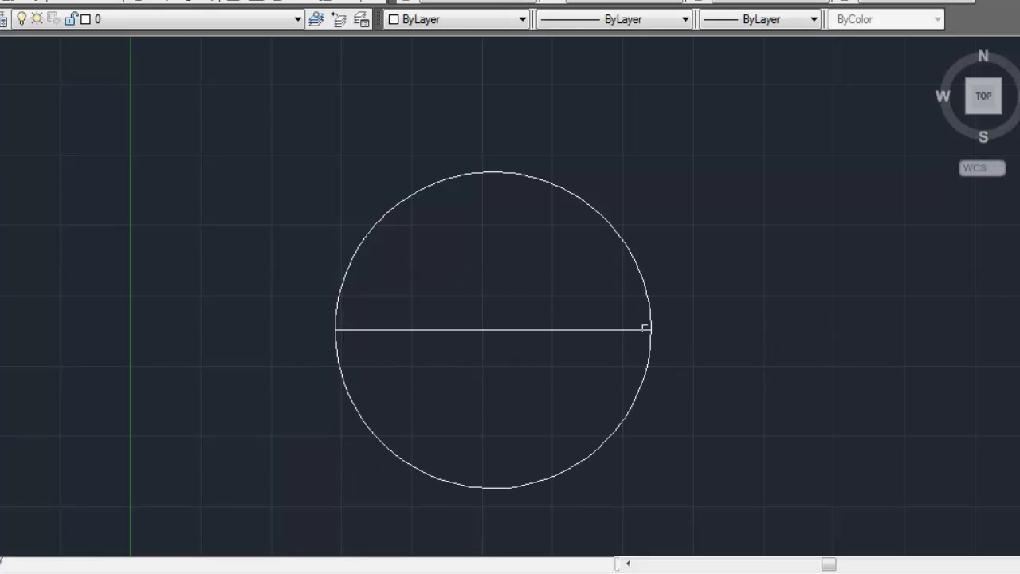